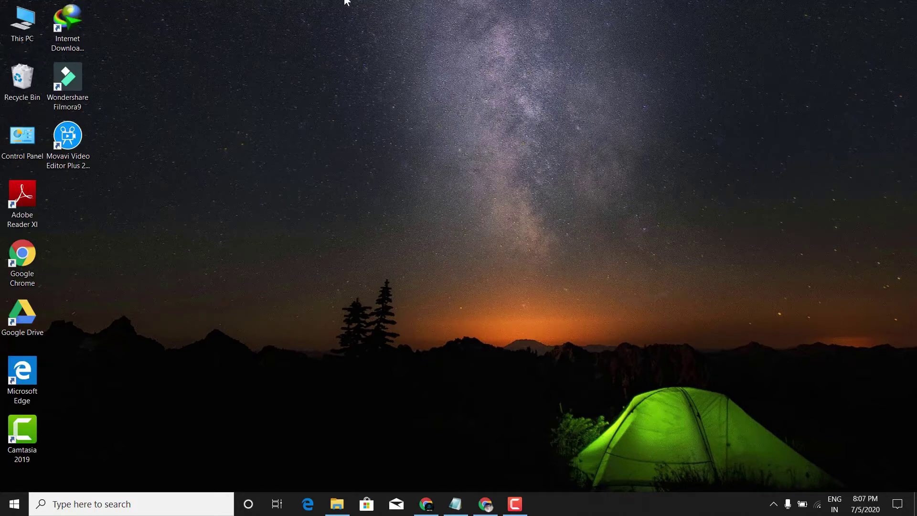
{"action": "right_click", "coordinate": [342, 78]}
{"action": "left_click", "coordinate": [364, 111]}
{"action": "right_click", "coordinate": [362, 102]}
{"action": "left_click", "coordinate": [397, 137]}
{"action": "right_click", "coordinate": [362, 74]}
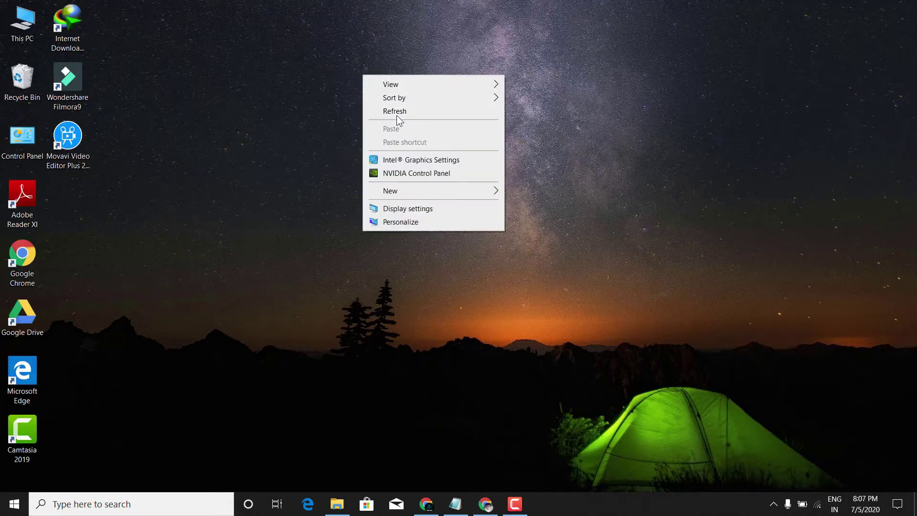
{"action": "left_click", "coordinate": [394, 113]}
{"action": "right_click", "coordinate": [366, 69]}
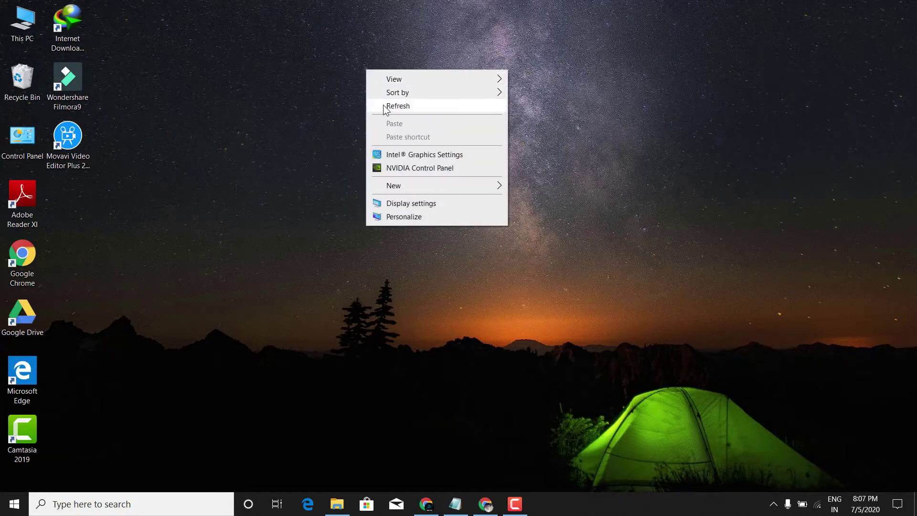
{"action": "left_click", "coordinate": [381, 102]}
{"action": "right_click", "coordinate": [366, 79]}
{"action": "left_click", "coordinate": [394, 115]}
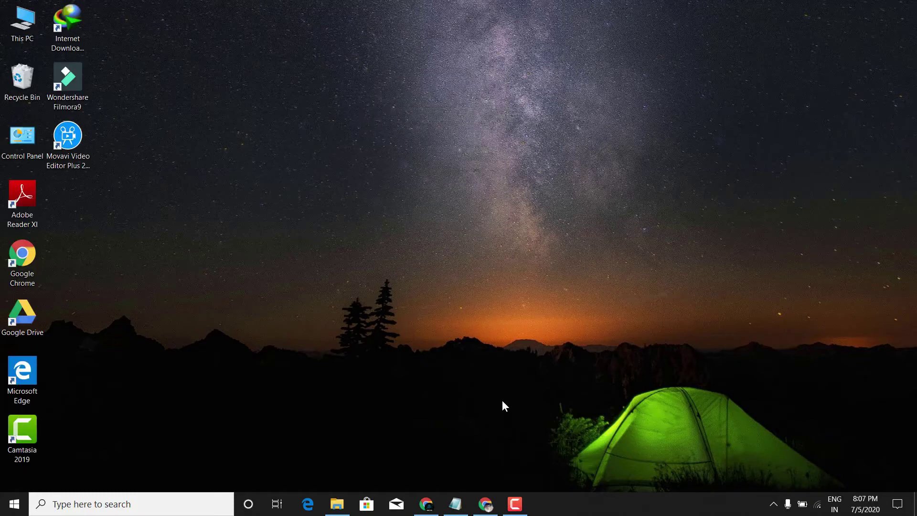
{"action": "left_click", "coordinate": [509, 505]}
{"action": "left_click", "coordinate": [513, 503]}
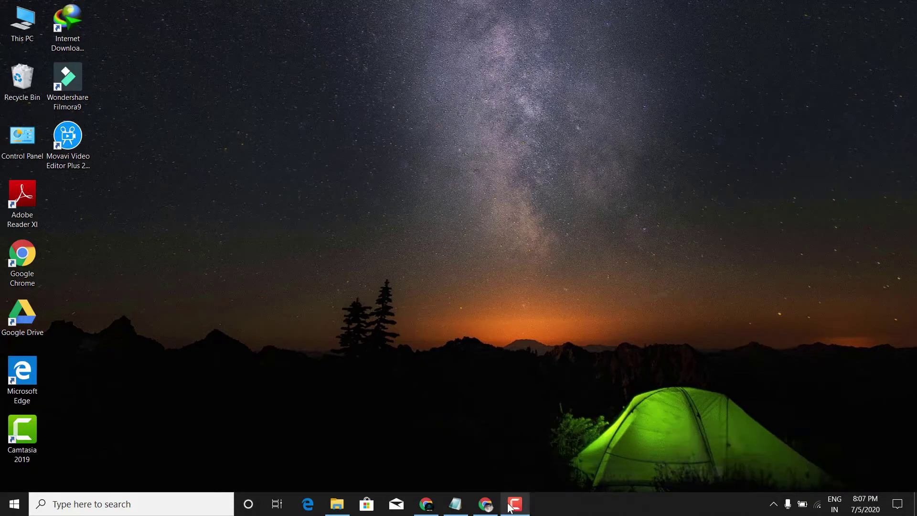
{"action": "left_click", "coordinate": [486, 504]}
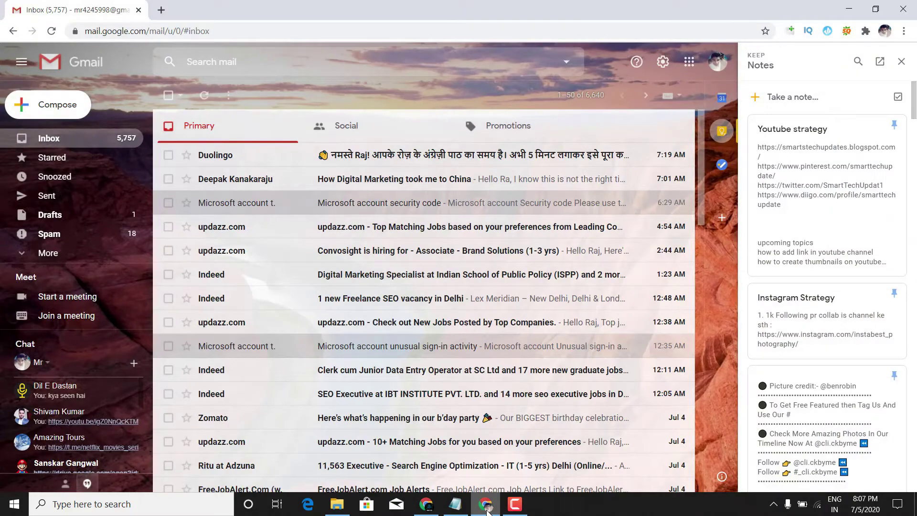
{"action": "left_click", "coordinate": [486, 504]}
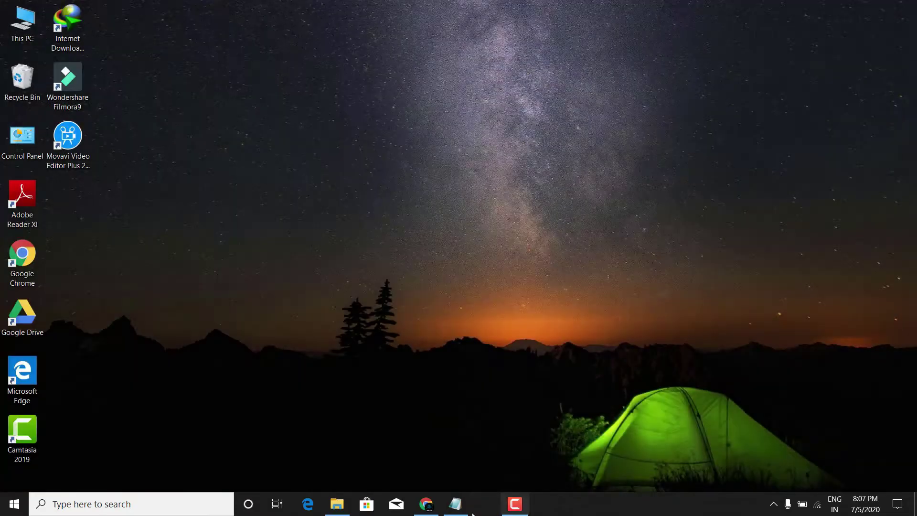
{"action": "left_click", "coordinate": [426, 504]}
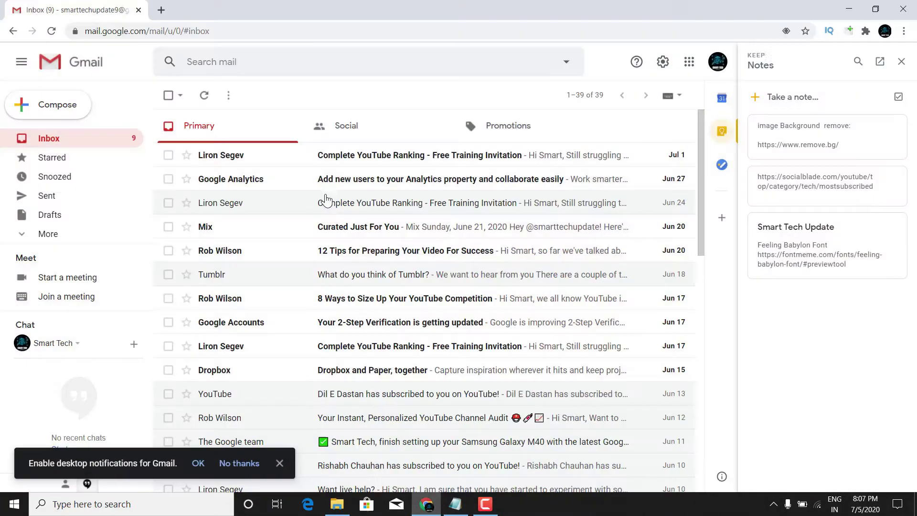
{"action": "left_click", "coordinate": [160, 14]}
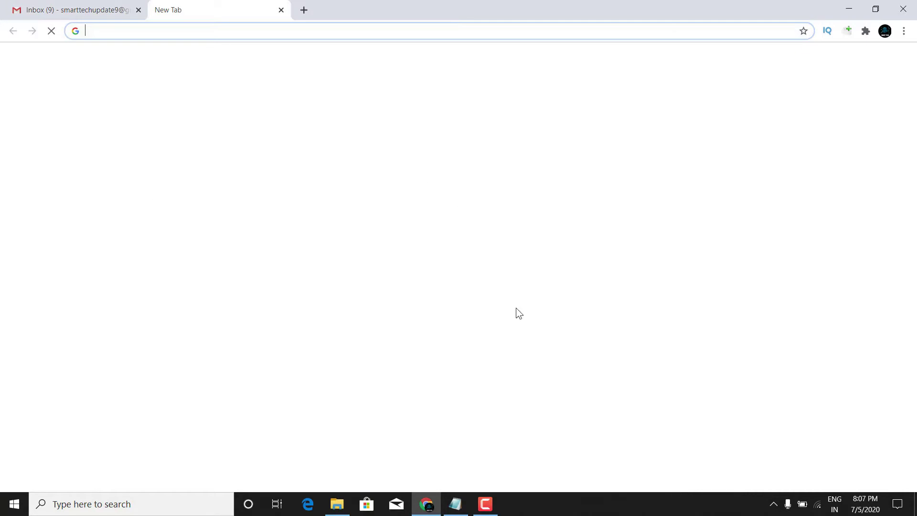
{"action": "left_click", "coordinate": [455, 503]}
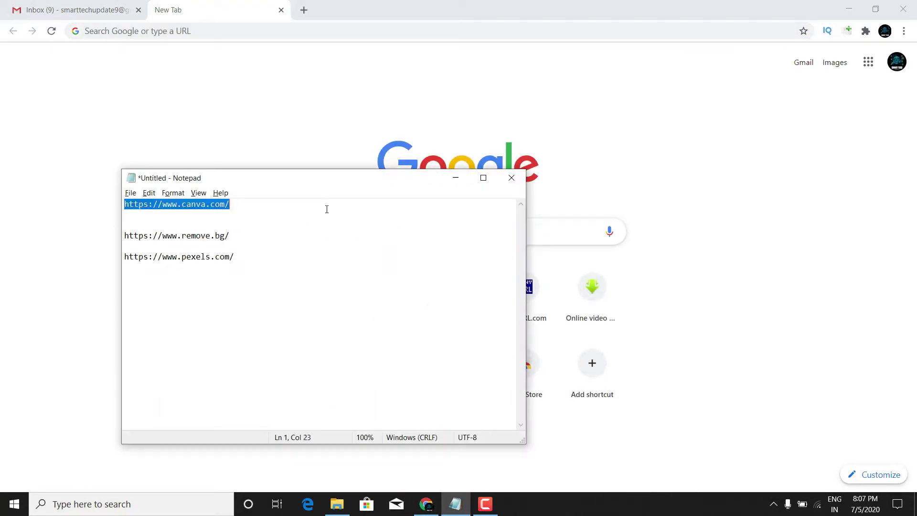
{"action": "key", "text": "alt+Tab"}
{"action": "type", "text": "https://www.canva.com/"}
{"action": "key", "text": "Return"}
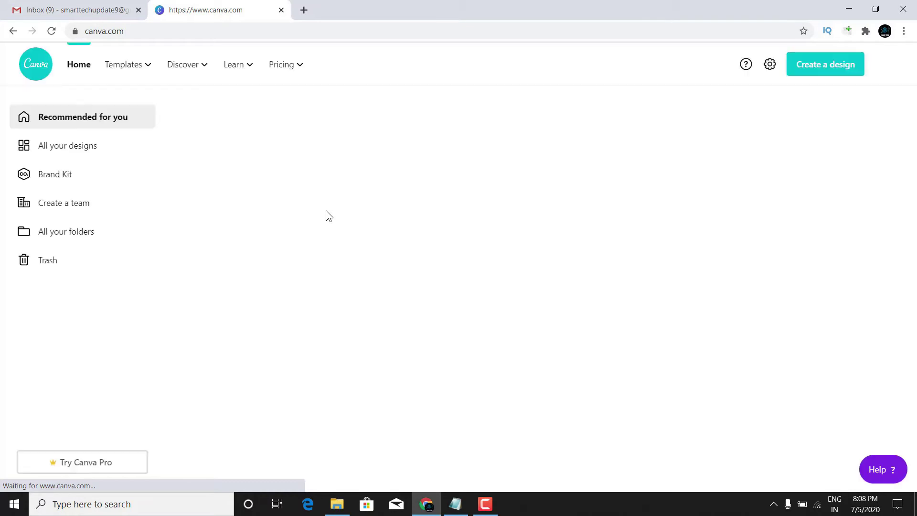
Search Canva for "youtube", create a blank YouTube Thumbnail design and show the available elements.
{"action": "type", "text": "yiu"}
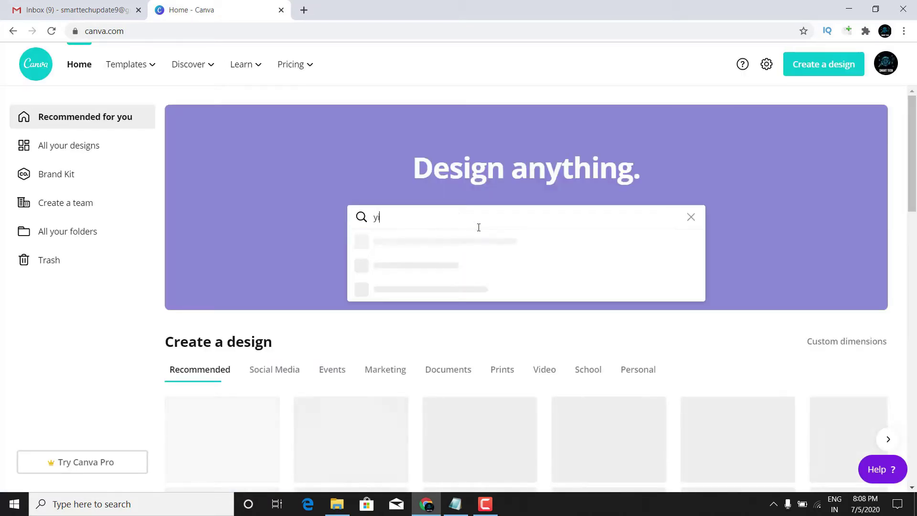
{"action": "key", "text": "BackSpace"}
{"action": "key", "text": "BackSpace"}
{"action": "type", "text": "outube"}
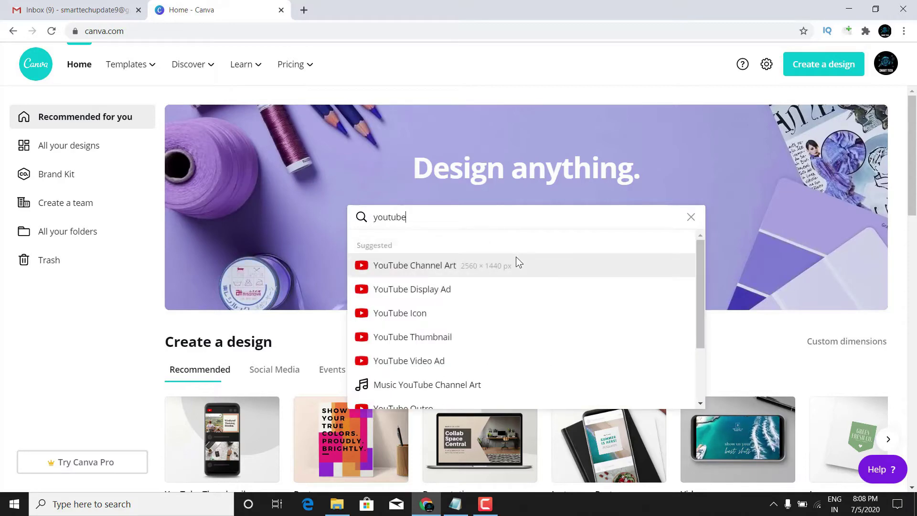
{"action": "left_click", "coordinate": [396, 337]}
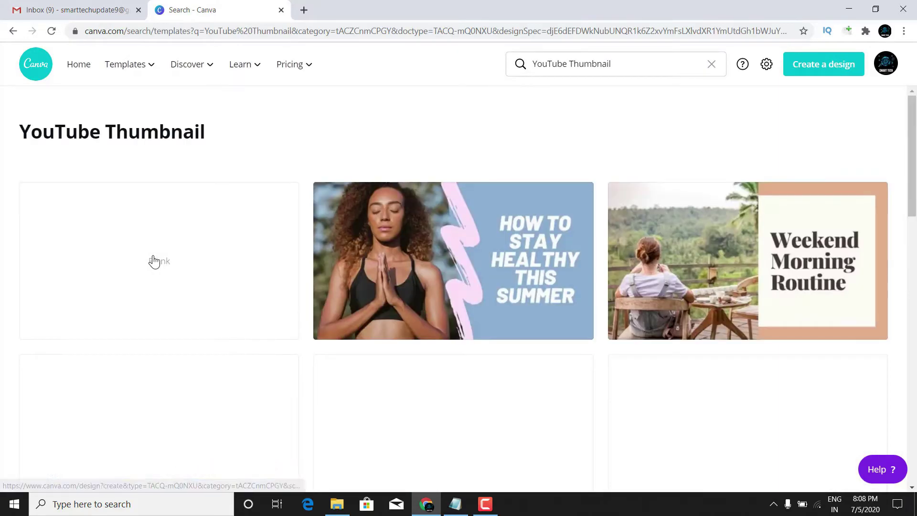
{"action": "left_click", "coordinate": [154, 261]}
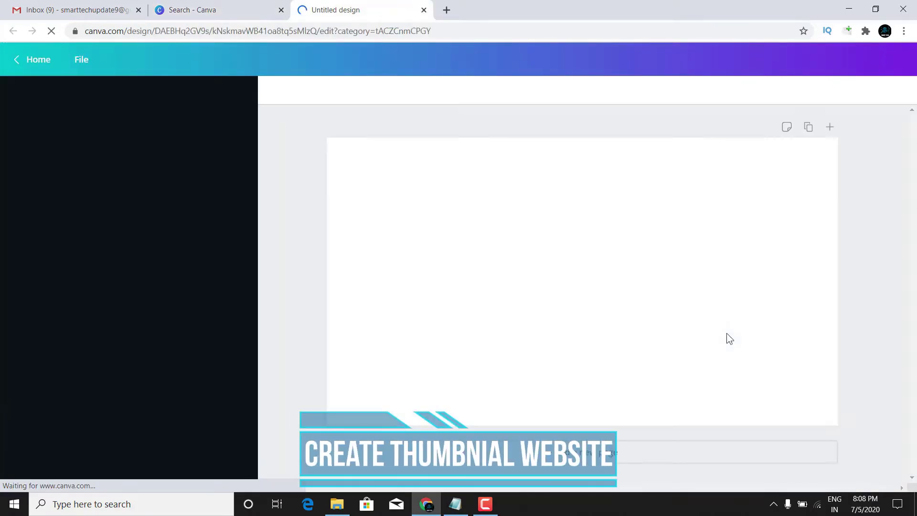
{"action": "left_click", "coordinate": [21, 224]}
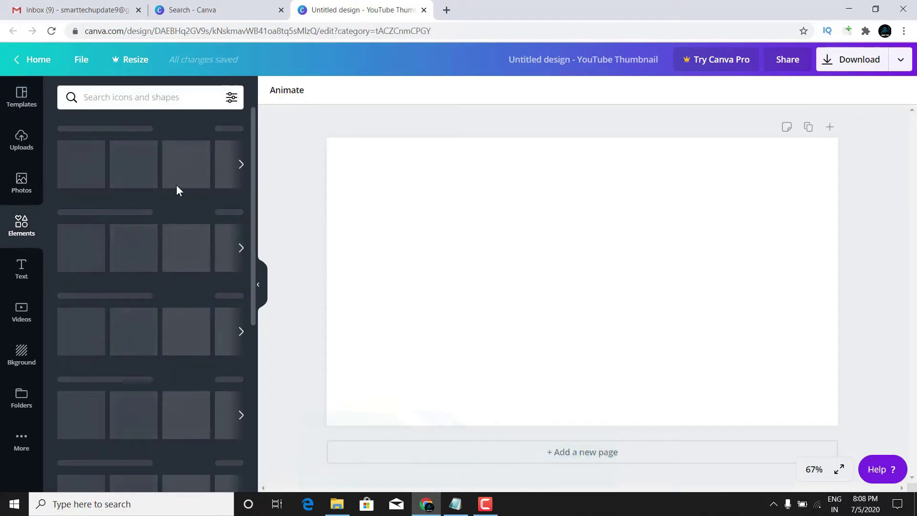
{"action": "left_click", "coordinate": [449, 10]}
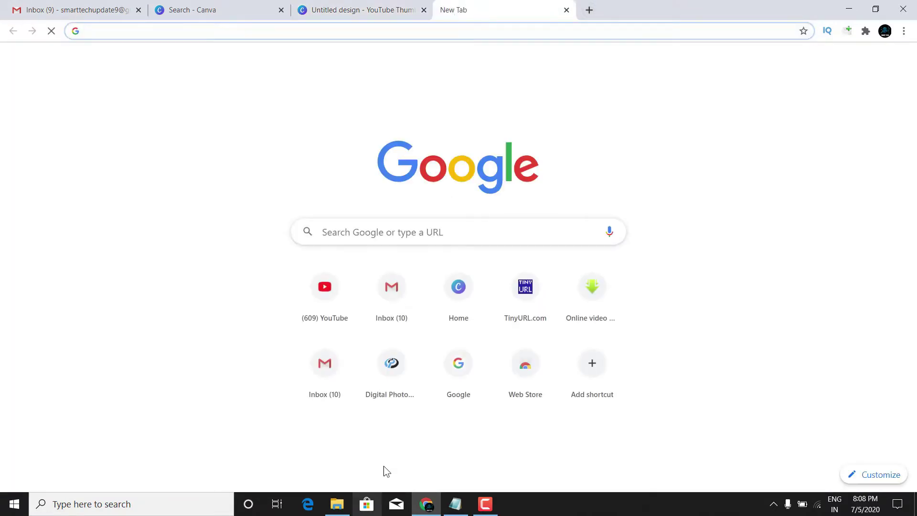
{"action": "left_click", "coordinate": [456, 507]}
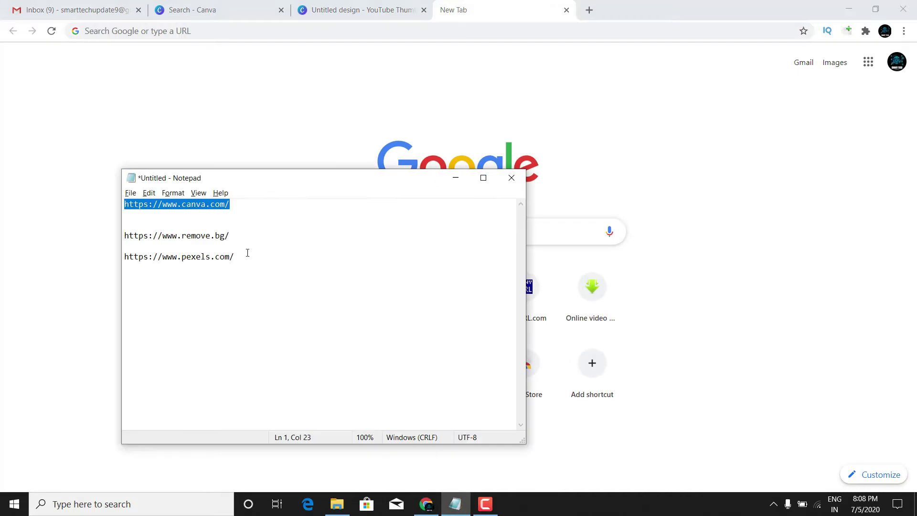
{"action": "left_click_drag", "start_coordinate": [233, 259], "coordinate": [108, 246]}
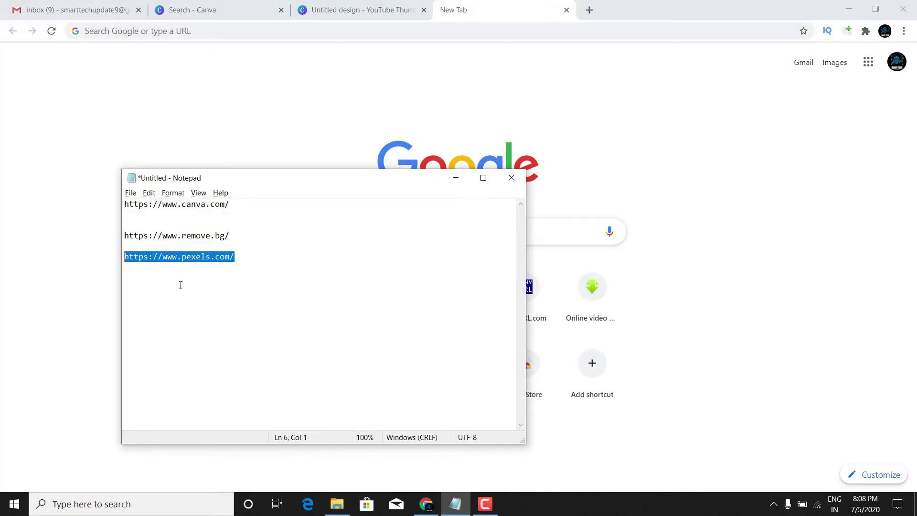
{"action": "key", "text": "ctrl+c"}
{"action": "key", "text": "alt+Tab"}
{"action": "key", "text": "ctrl+v"}
{"action": "key", "text": "Return"}
{"action": "key", "text": "ctrl+shift+Tab"}
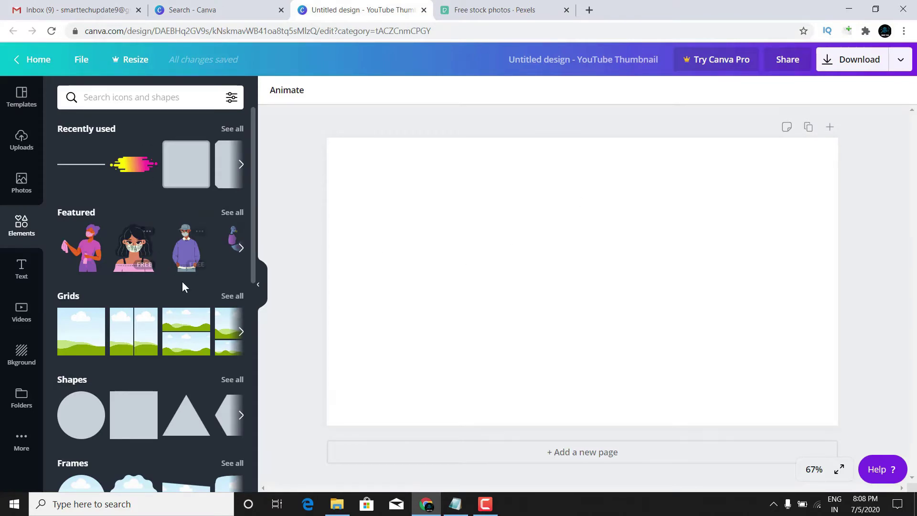
{"action": "scroll", "coordinate": [174, 305], "scroll_direction": "down", "scroll_amount": 12}
{"action": "scroll", "coordinate": [157, 354], "scroll_direction": "up", "scroll_amount": 12}
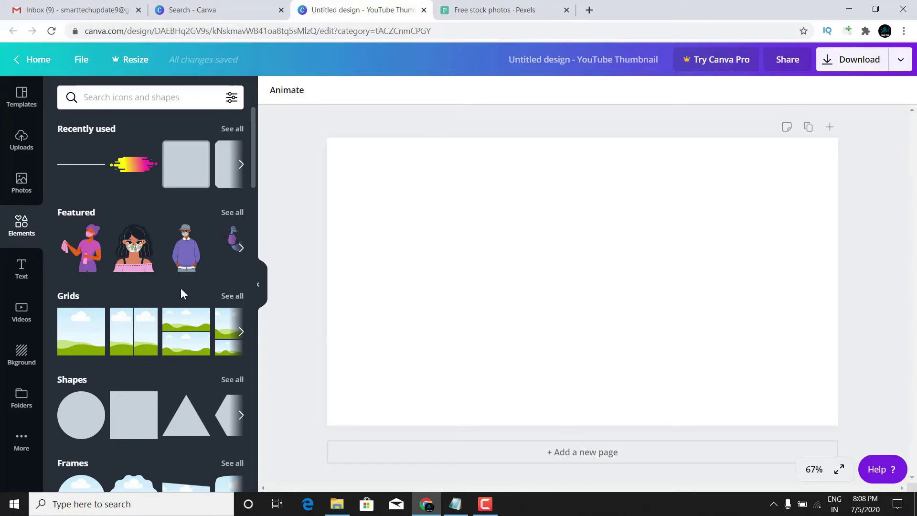
{"action": "key", "text": "ctrl+Tab"}
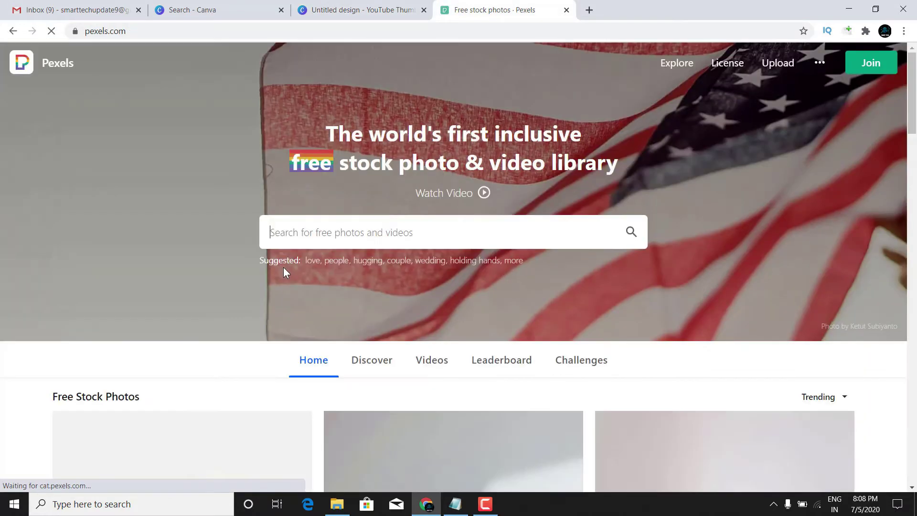
Search Pexels for "camera" and open the black-and-white photo of hands holding a camera with a long lens.
{"action": "type", "text": "camera"}
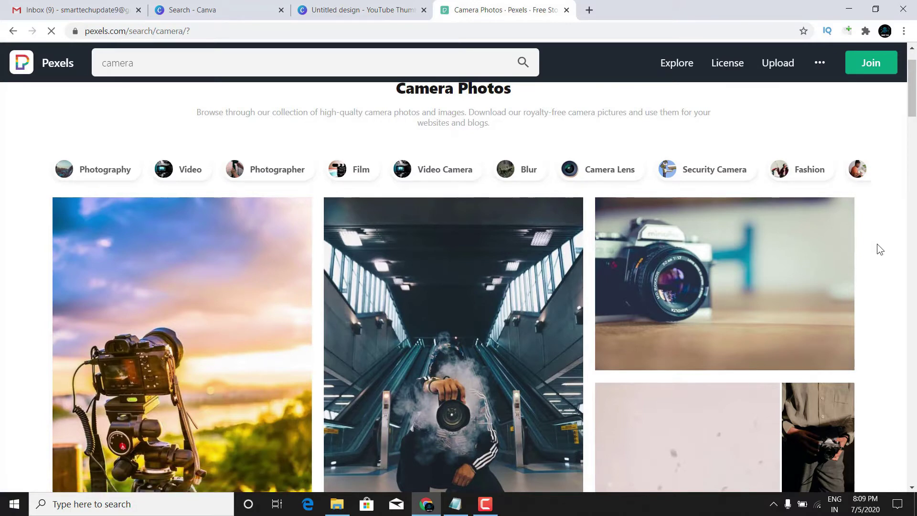
{"action": "scroll", "coordinate": [877, 249], "scroll_direction": "down", "scroll_amount": 10}
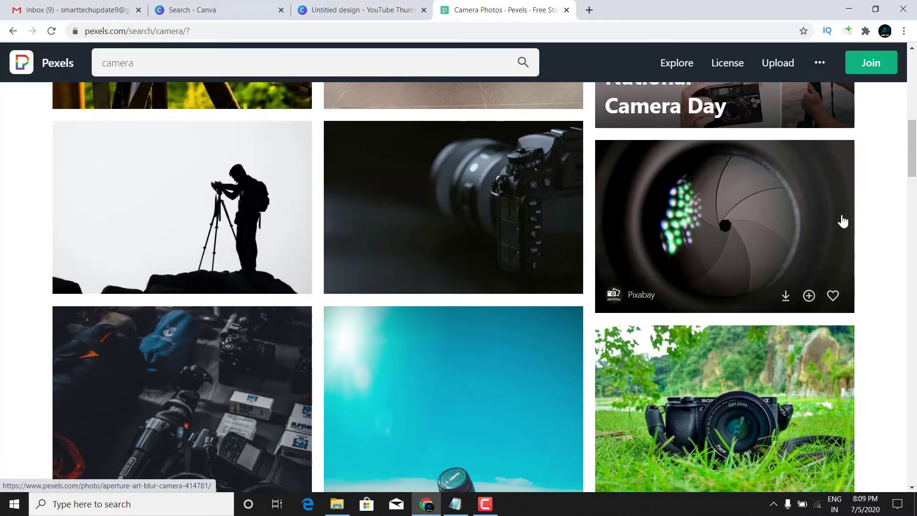
{"action": "scroll", "coordinate": [840, 222], "scroll_direction": "down", "scroll_amount": 4}
{"action": "scroll", "coordinate": [840, 224], "scroll_direction": "down", "scroll_amount": 5}
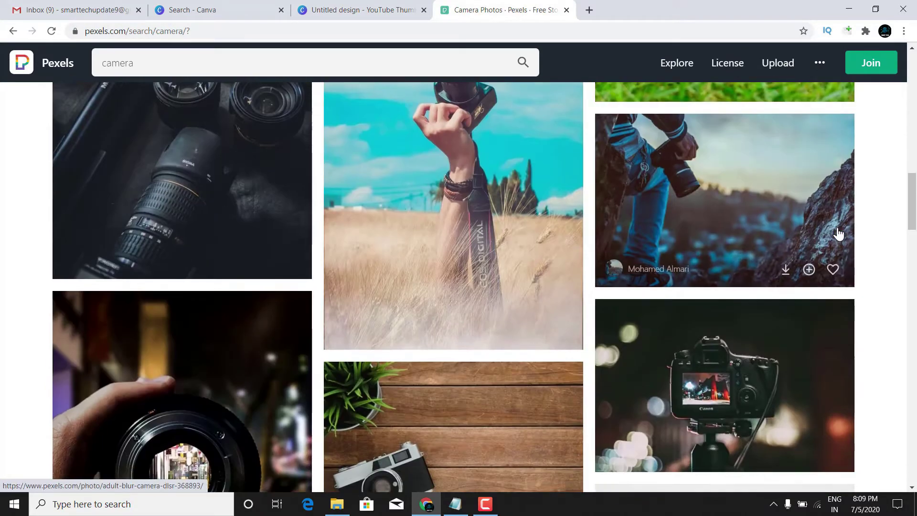
{"action": "scroll", "coordinate": [837, 231], "scroll_direction": "down", "scroll_amount": 5}
{"action": "scroll", "coordinate": [836, 236], "scroll_direction": "down", "scroll_amount": 5}
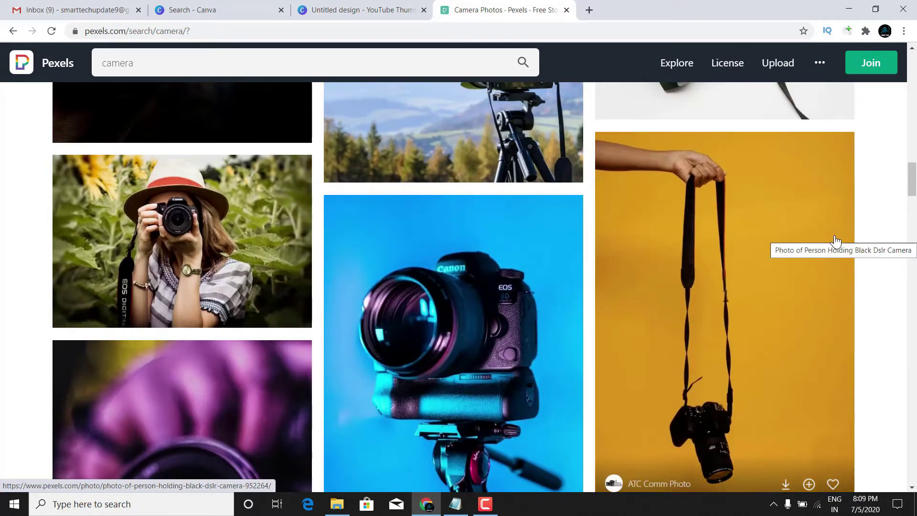
{"action": "scroll", "coordinate": [833, 246], "scroll_direction": "down", "scroll_amount": 4}
{"action": "scroll", "coordinate": [830, 253], "scroll_direction": "down", "scroll_amount": 5}
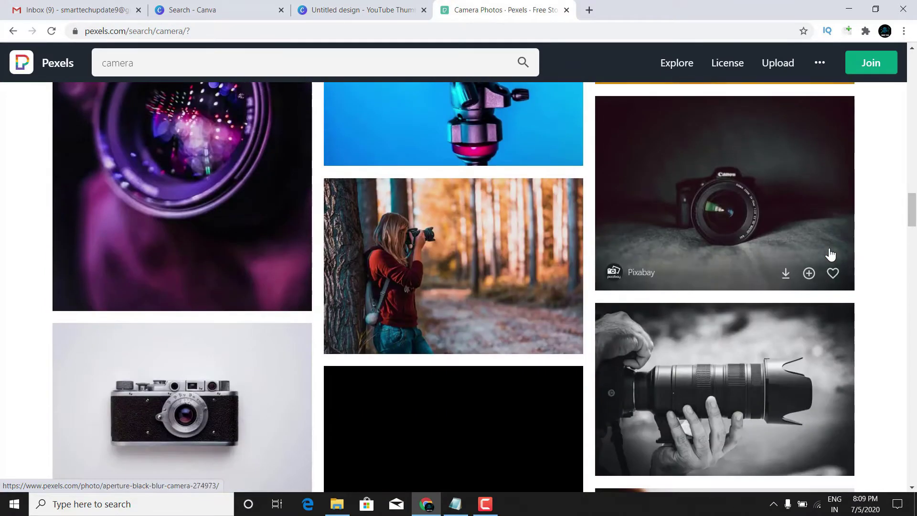
{"action": "scroll", "coordinate": [831, 253], "scroll_direction": "down", "scroll_amount": 3}
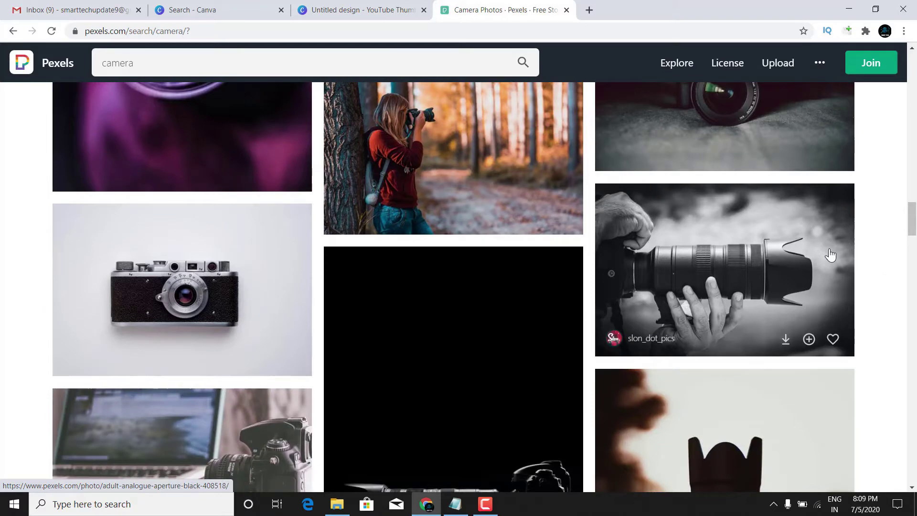
{"action": "left_click", "coordinate": [738, 266]}
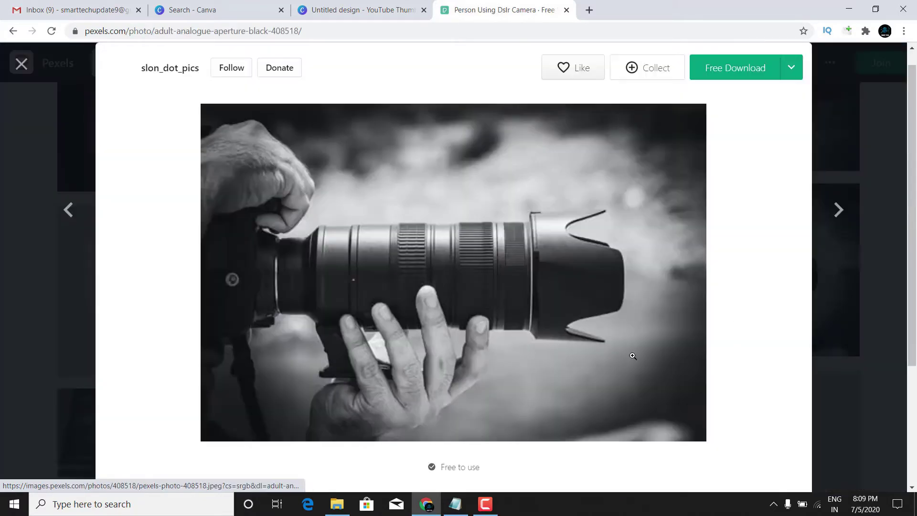
Save the opened camera photo as the JPEG image pexels-photo-408518 in the Downloads folder.
{"action": "right_click", "coordinate": [362, 211]}
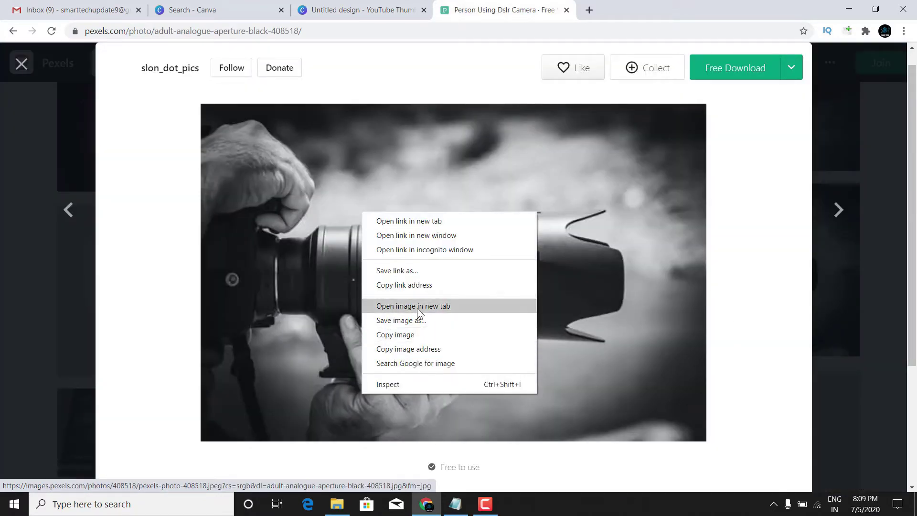
{"action": "left_click", "coordinate": [416, 320]}
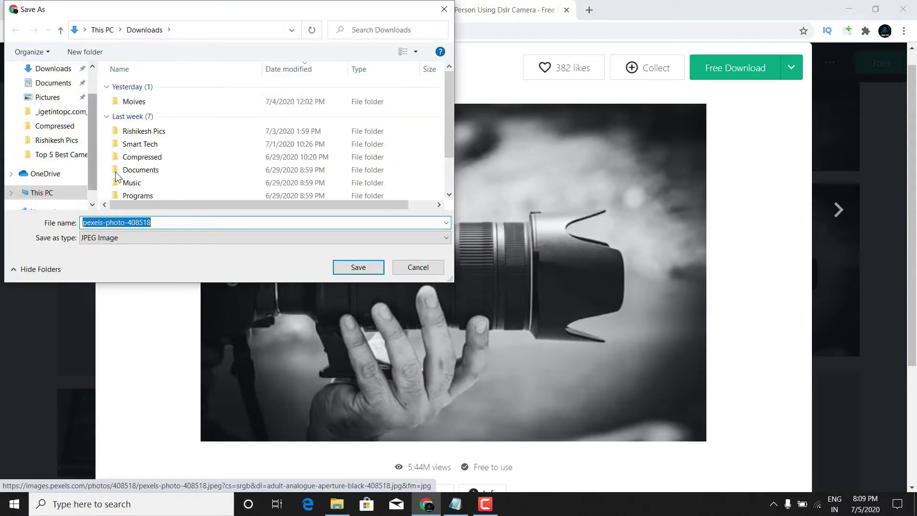
{"action": "left_click", "coordinate": [358, 267]}
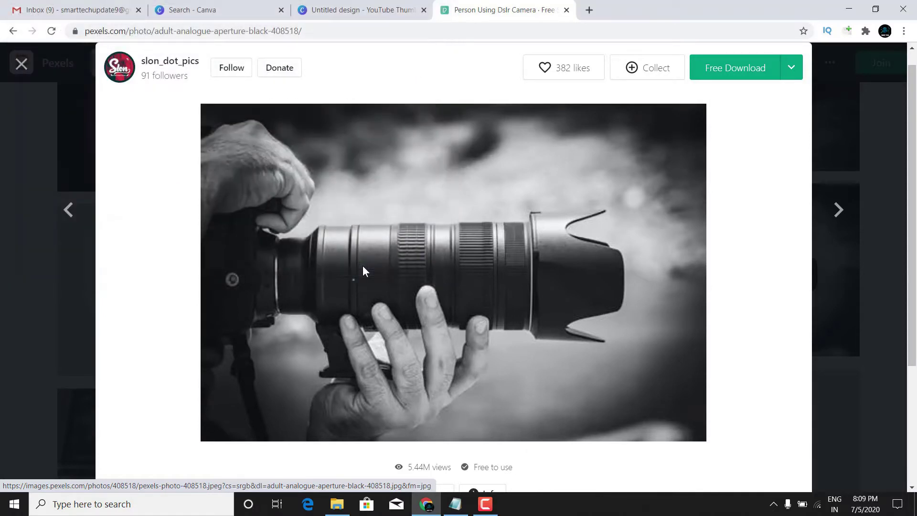
{"action": "left_click", "coordinate": [588, 11]}
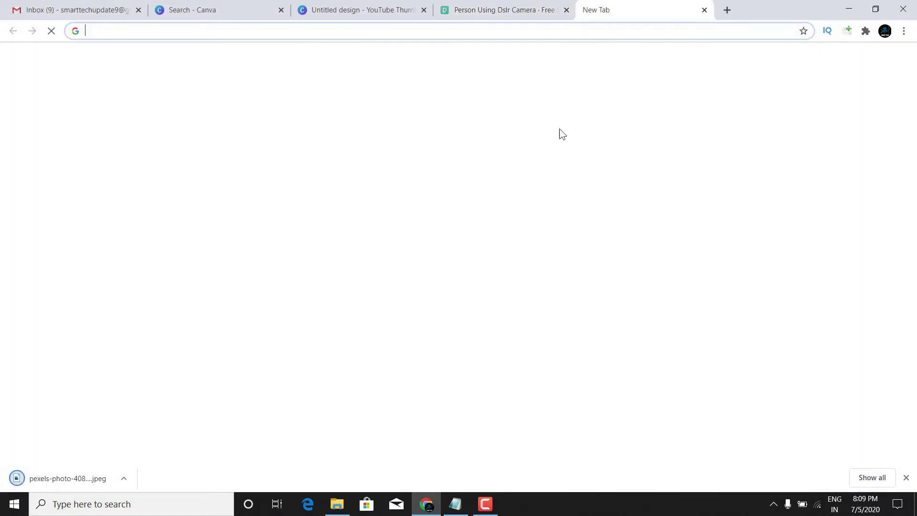
{"action": "left_click", "coordinate": [455, 504]}
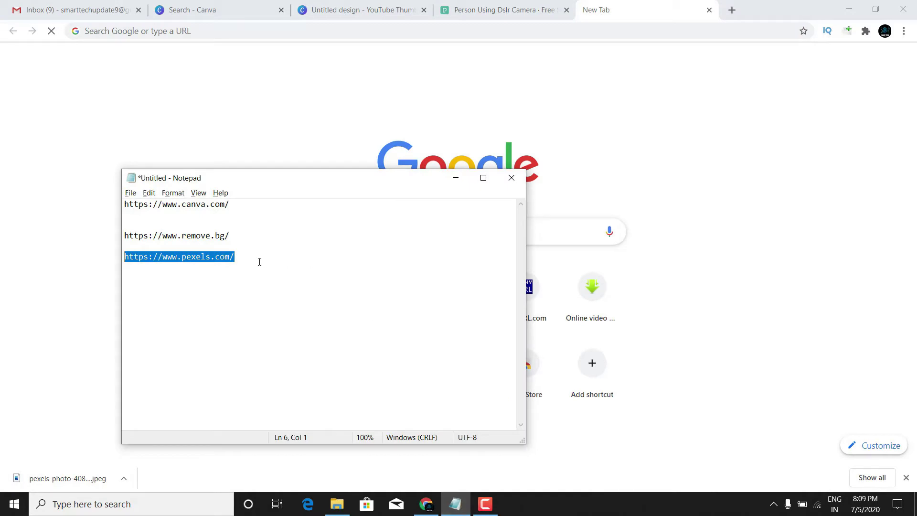
{"action": "left_click_drag", "start_coordinate": [237, 232], "coordinate": [174, 234]}
{"action": "key", "text": "ctrl+c"}
{"action": "key", "text": "alt+Tab"}
{"action": "key", "text": "ctrl+v"}
{"action": "key", "text": "Return"}
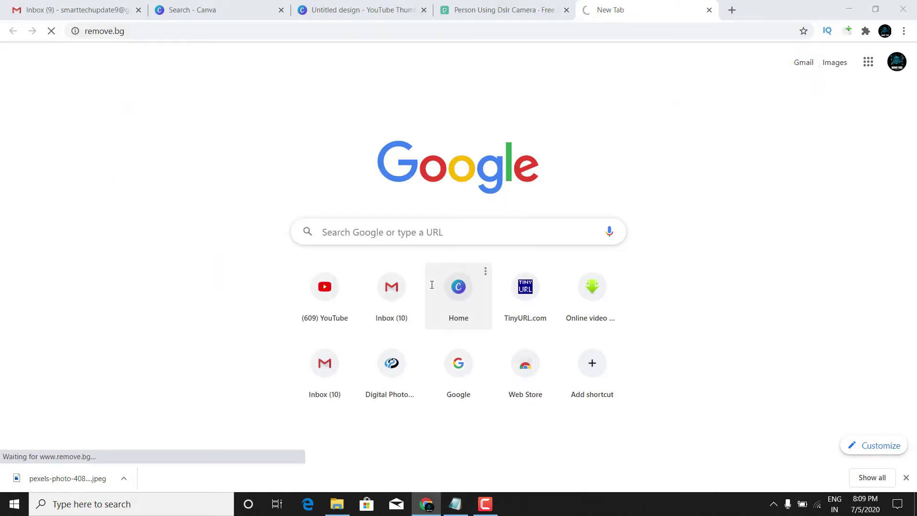
{"action": "key", "text": "alt+Tab"}
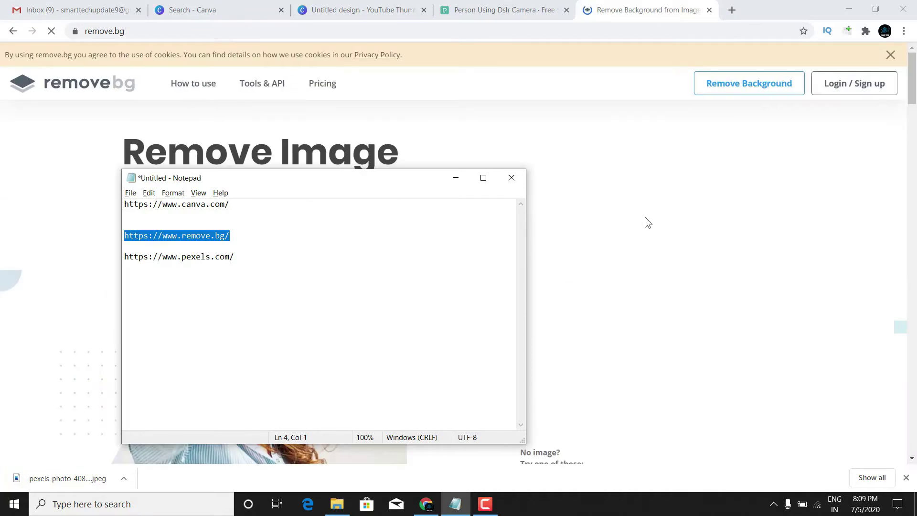
Switch to remove.bg, upload pexels-photo-408518 from Downloads and download the preview image with its background removed.
{"action": "key", "text": "alt+Tab"}
{"action": "key", "text": "alt+Tab"}
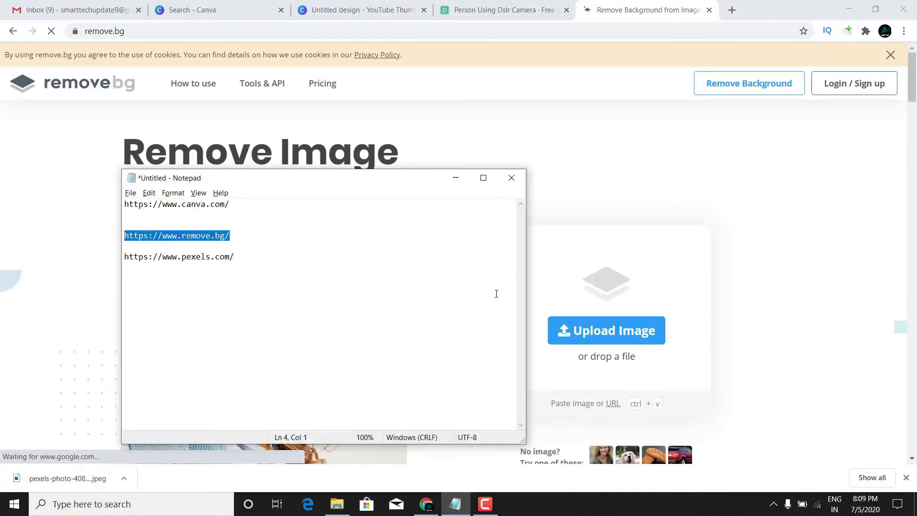
{"action": "key", "text": "alt+Tab"}
{"action": "mouse_move", "coordinate": [469, 497]}
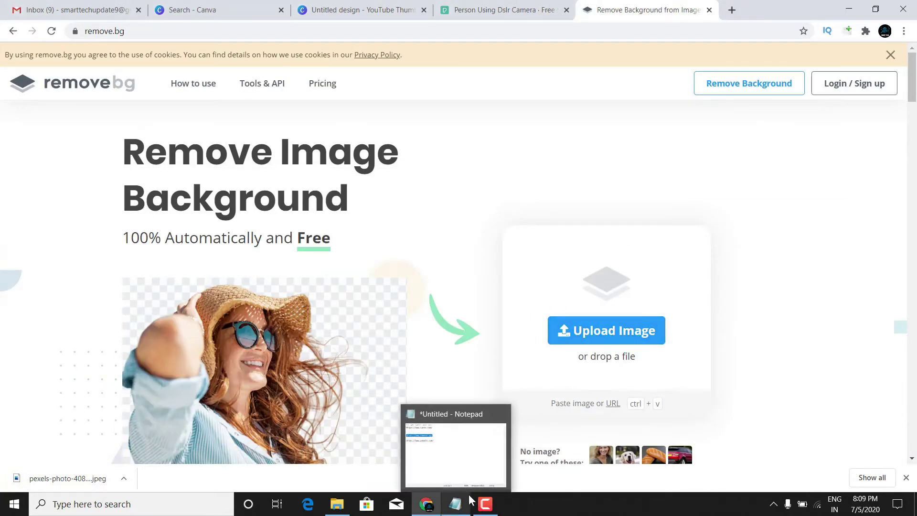
{"action": "left_click", "coordinate": [621, 335]}
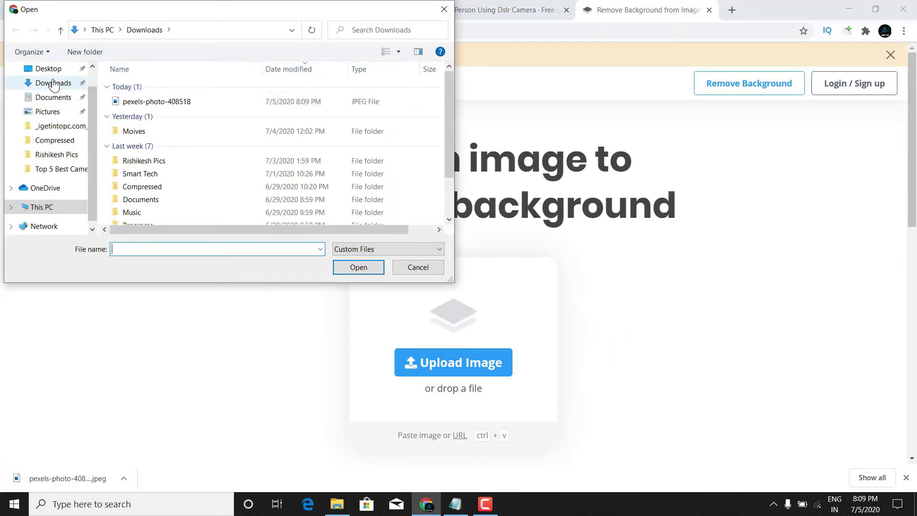
{"action": "left_click", "coordinate": [193, 102]}
{"action": "left_click", "coordinate": [193, 102]}
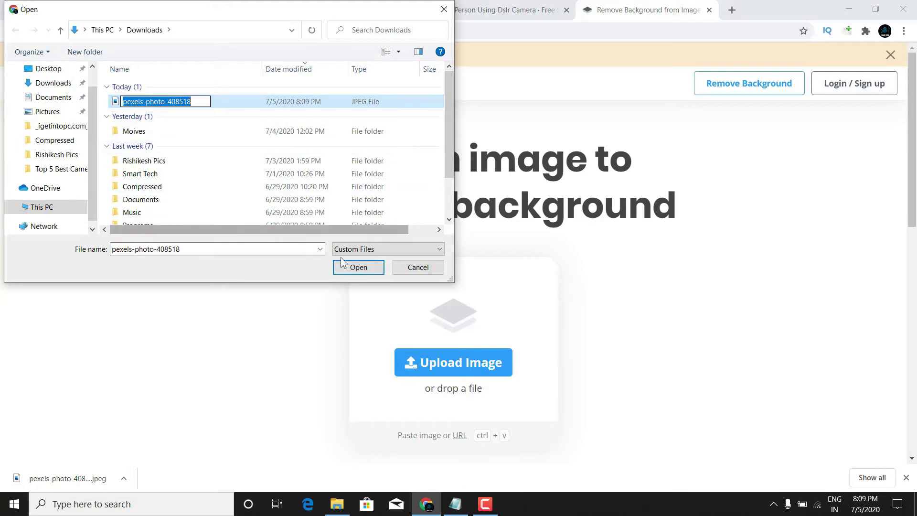
{"action": "left_click", "coordinate": [359, 268]}
{"action": "left_click", "coordinate": [357, 267]}
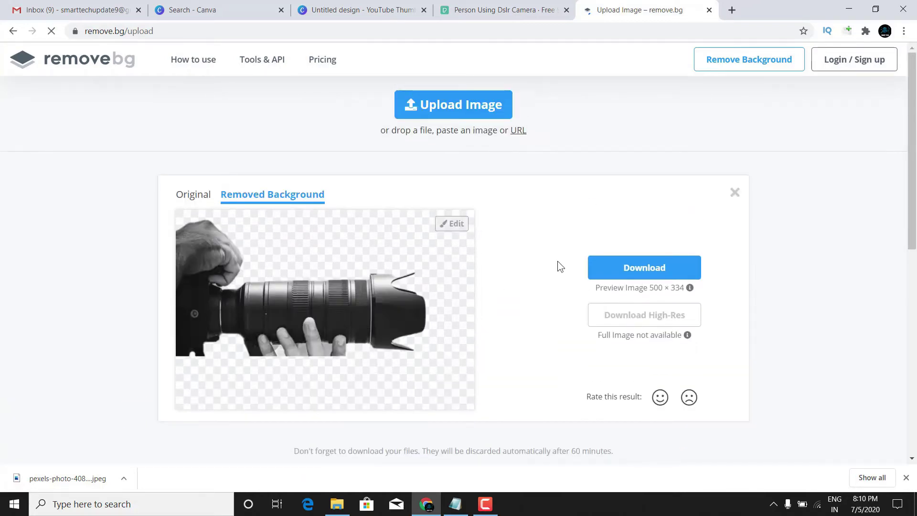
{"action": "left_click", "coordinate": [653, 277]}
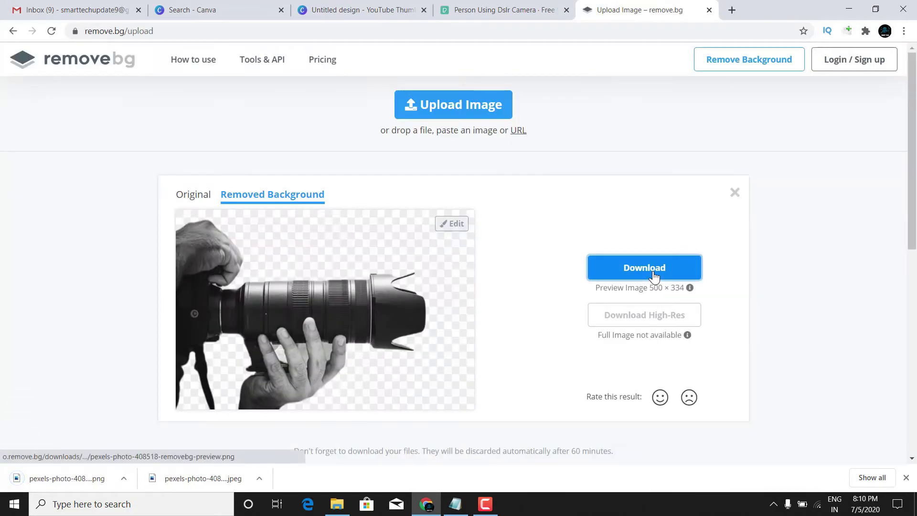
In the Canva YouTube Thumbnail design, upload the lens cutout and place it against the canvas's left edge at about 945 × 631.
{"action": "left_click", "coordinate": [494, 10]}
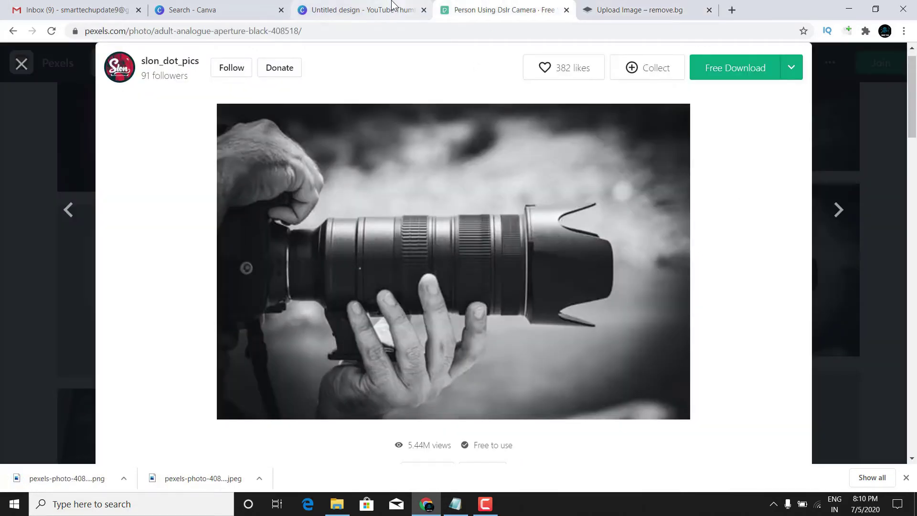
{"action": "left_click", "coordinate": [362, 9]}
{"action": "left_click", "coordinate": [22, 140]}
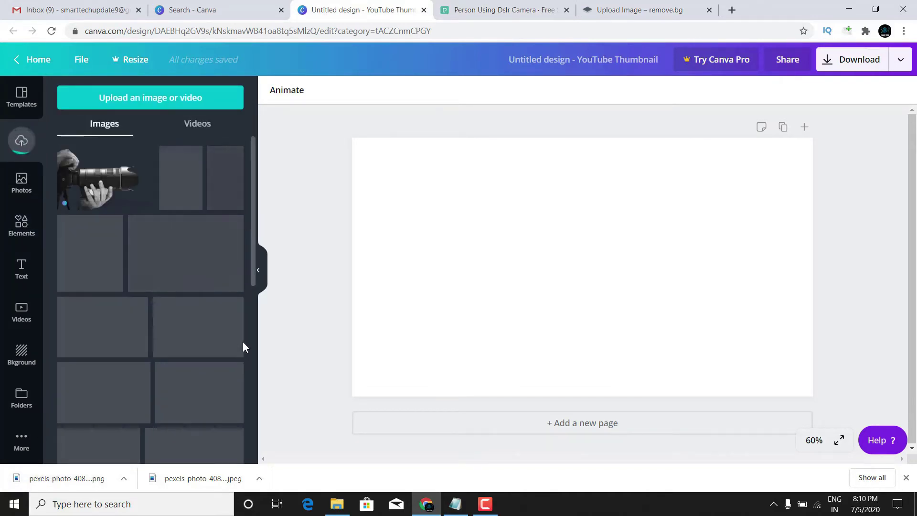
{"action": "left_click_drag", "start_coordinate": [567, 284], "coordinate": [437, 240]}
{"action": "left_click_drag", "start_coordinate": [554, 290], "coordinate": [737, 334]}
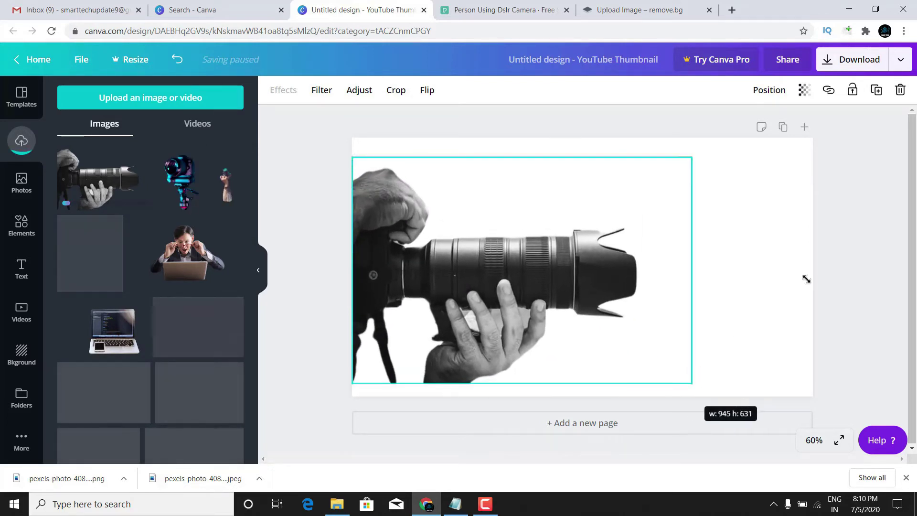
{"action": "left_click", "coordinate": [849, 241]}
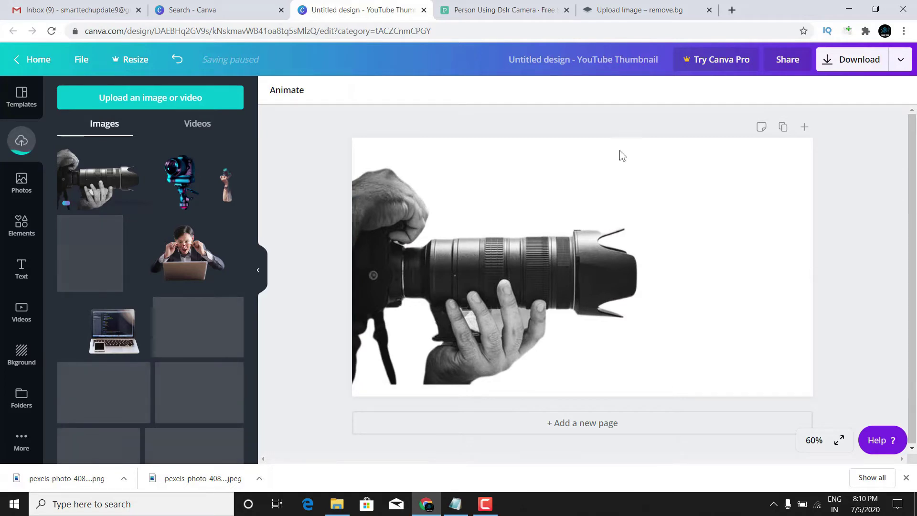
Return to Pexels, close the open photo and open the photo of the black Sony camera on a tripod from the camera results.
{"action": "left_click", "coordinate": [454, 6]}
{"action": "left_click", "coordinate": [861, 131]}
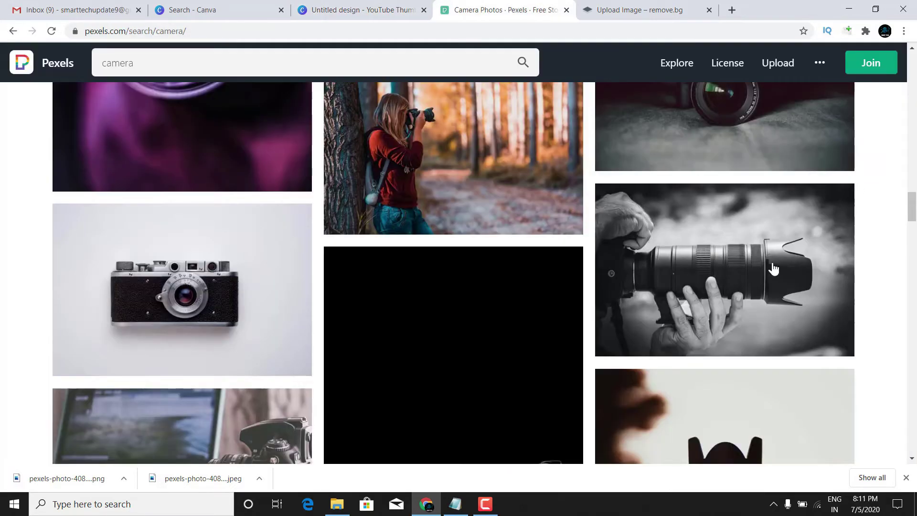
{"action": "scroll", "coordinate": [553, 320], "scroll_direction": "down", "scroll_amount": 2}
{"action": "scroll", "coordinate": [556, 319], "scroll_direction": "down", "scroll_amount": 5}
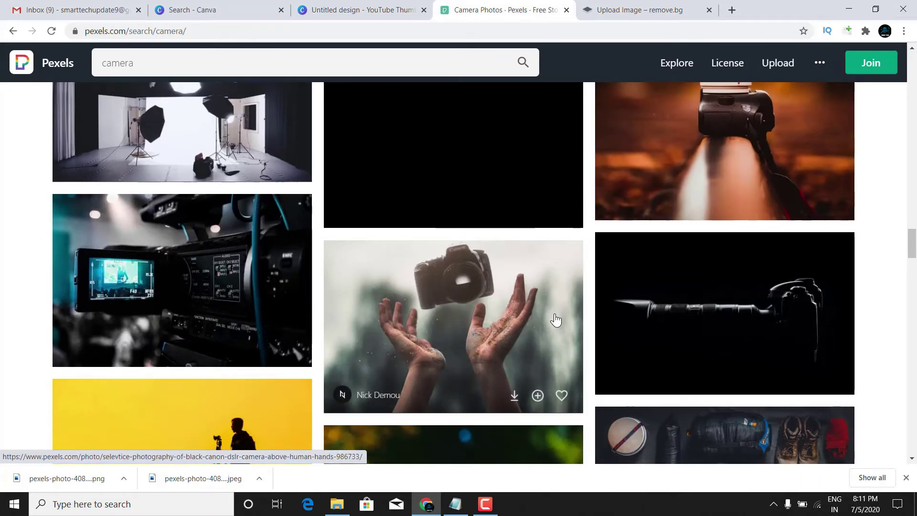
{"action": "scroll", "coordinate": [555, 320], "scroll_direction": "down", "scroll_amount": 2}
{"action": "scroll", "coordinate": [555, 320], "scroll_direction": "down", "scroll_amount": 2}
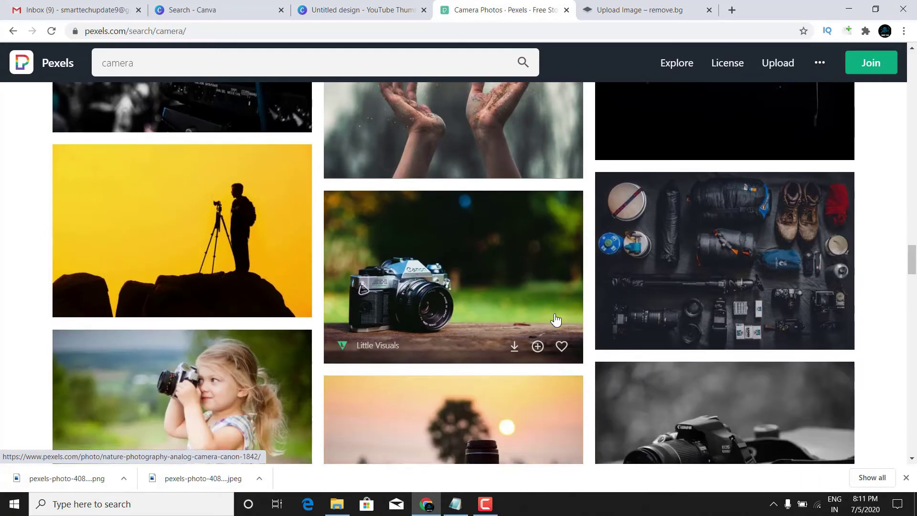
{"action": "scroll", "coordinate": [555, 319], "scroll_direction": "down", "scroll_amount": 2}
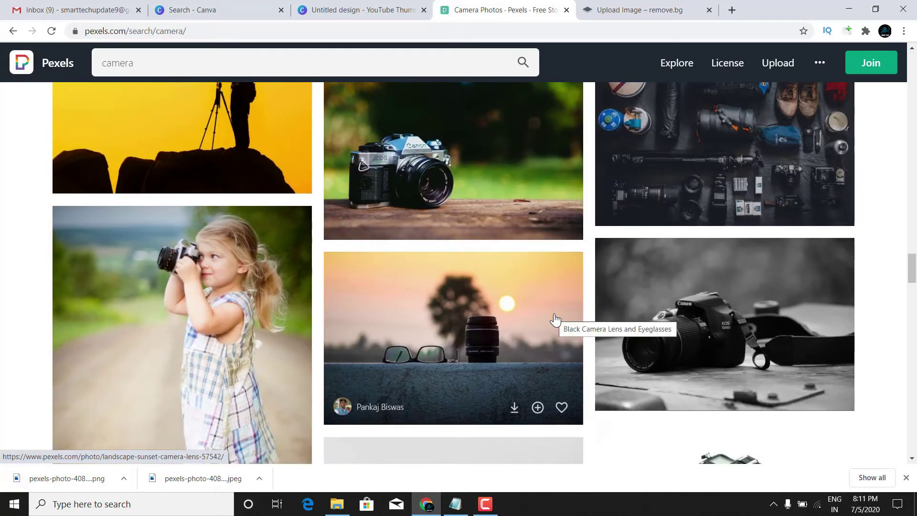
{"action": "scroll", "coordinate": [555, 319], "scroll_direction": "down", "scroll_amount": 5}
{"action": "scroll", "coordinate": [556, 319], "scroll_direction": "down", "scroll_amount": 2}
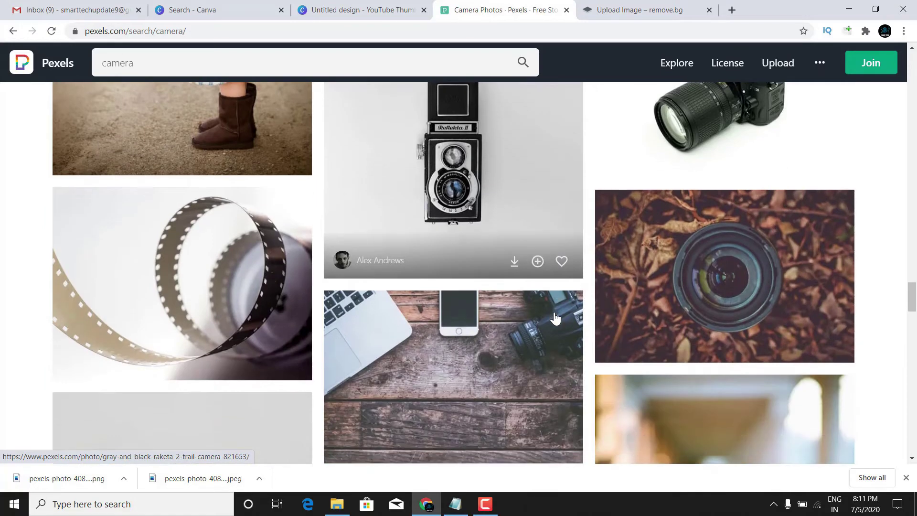
{"action": "scroll", "coordinate": [555, 319], "scroll_direction": "down", "scroll_amount": 4}
{"action": "scroll", "coordinate": [558, 317], "scroll_direction": "down", "scroll_amount": 1}
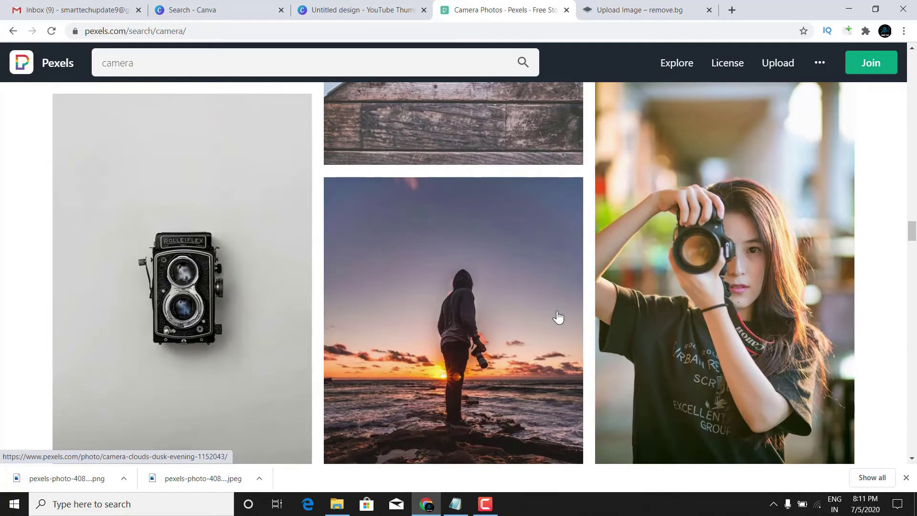
{"action": "scroll", "coordinate": [558, 317], "scroll_direction": "down", "scroll_amount": 2}
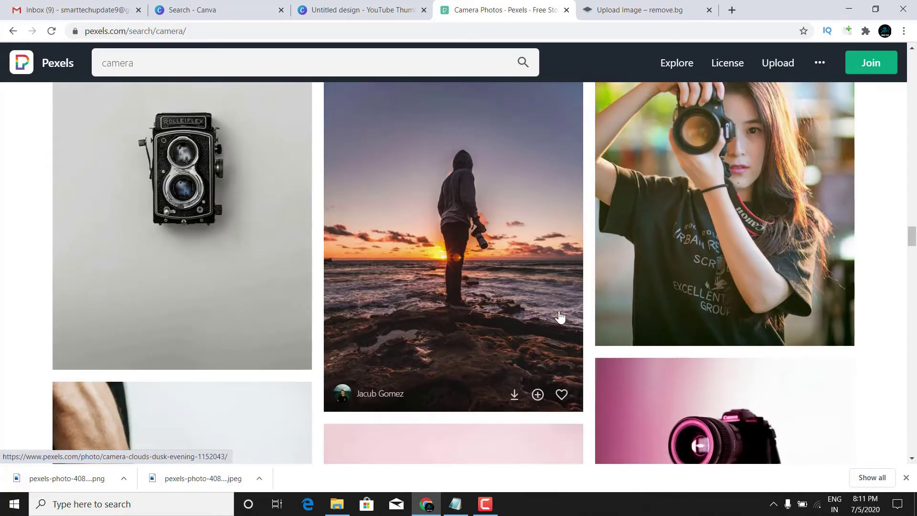
{"action": "scroll", "coordinate": [560, 317], "scroll_direction": "down", "scroll_amount": 3}
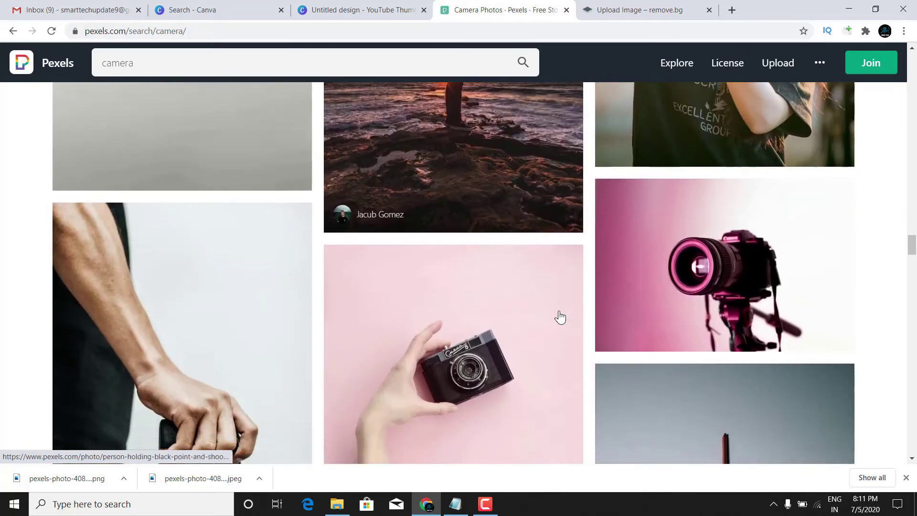
{"action": "scroll", "coordinate": [556, 276], "scroll_direction": "down", "scroll_amount": 10}
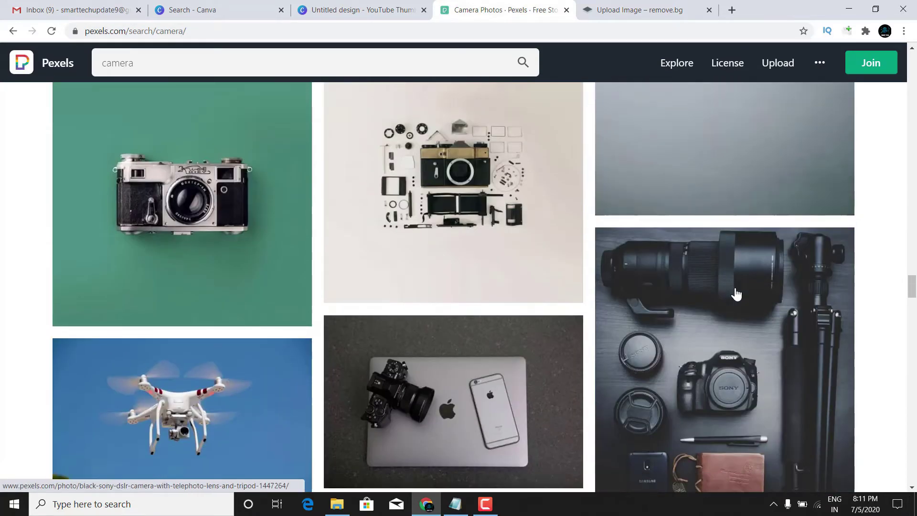
{"action": "scroll", "coordinate": [736, 294], "scroll_direction": "down", "scroll_amount": 3}
{"action": "scroll", "coordinate": [736, 293], "scroll_direction": "down", "scroll_amount": 3}
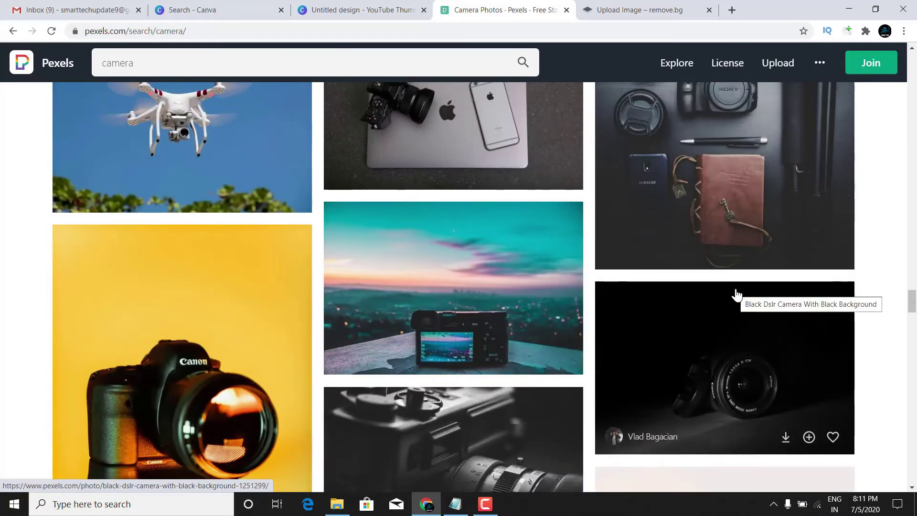
{"action": "scroll", "coordinate": [736, 293], "scroll_direction": "down", "scroll_amount": 4}
{"action": "scroll", "coordinate": [736, 295], "scroll_direction": "down", "scroll_amount": 3}
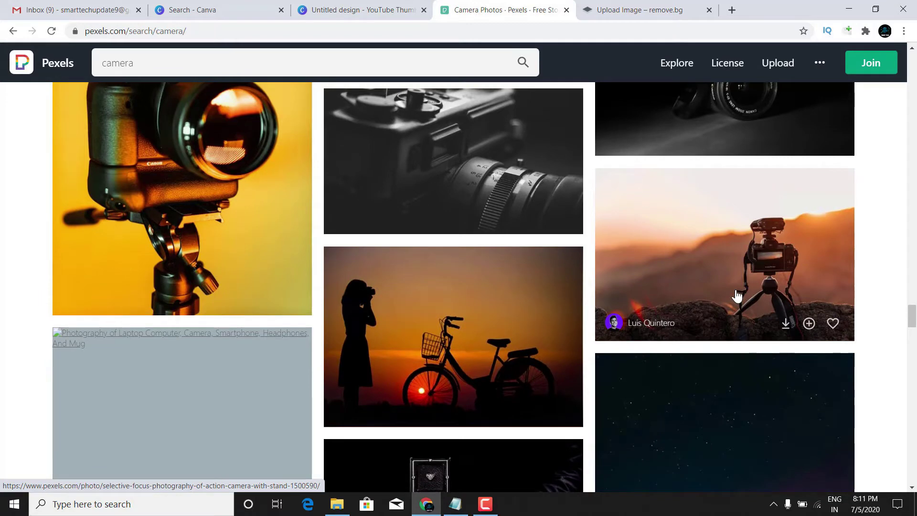
{"action": "scroll", "coordinate": [736, 296], "scroll_direction": "down", "scroll_amount": 5}
{"action": "scroll", "coordinate": [736, 296], "scroll_direction": "down", "scroll_amount": 4}
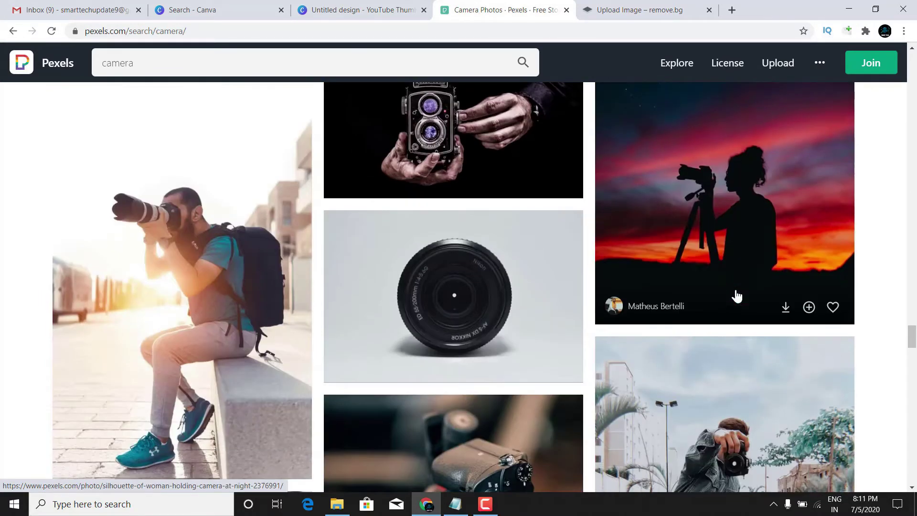
{"action": "scroll", "coordinate": [737, 296], "scroll_direction": "down", "scroll_amount": 3}
{"action": "scroll", "coordinate": [736, 296], "scroll_direction": "down", "scroll_amount": 3}
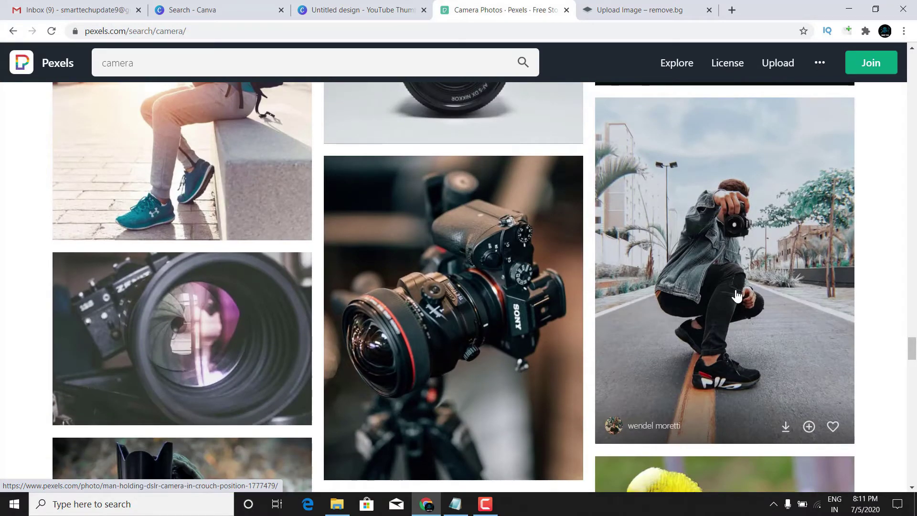
{"action": "scroll", "coordinate": [737, 296], "scroll_direction": "down", "scroll_amount": 2}
{"action": "left_click", "coordinate": [420, 205]}
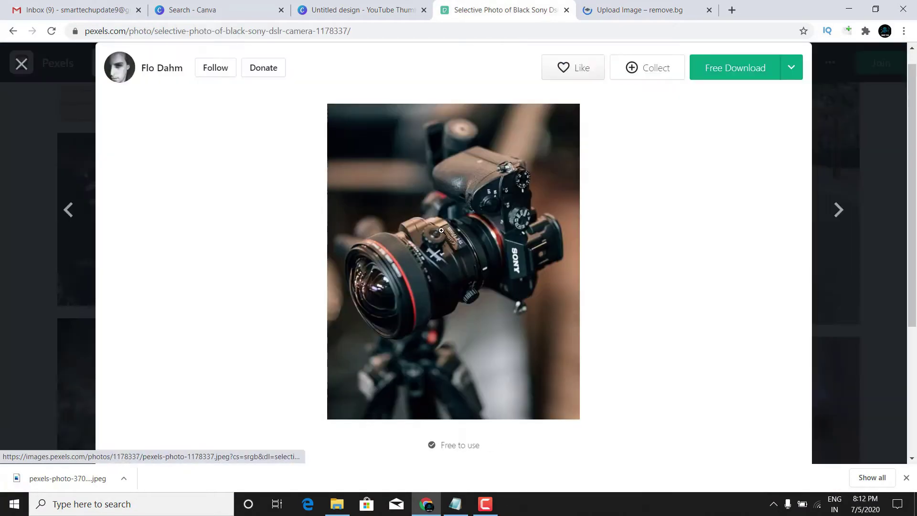
Save the opened Sony camera photo as the JPEG image pexels-photo-1178337 in the Downloads folder.
{"action": "right_click", "coordinate": [458, 184]}
{"action": "left_click", "coordinate": [519, 288]}
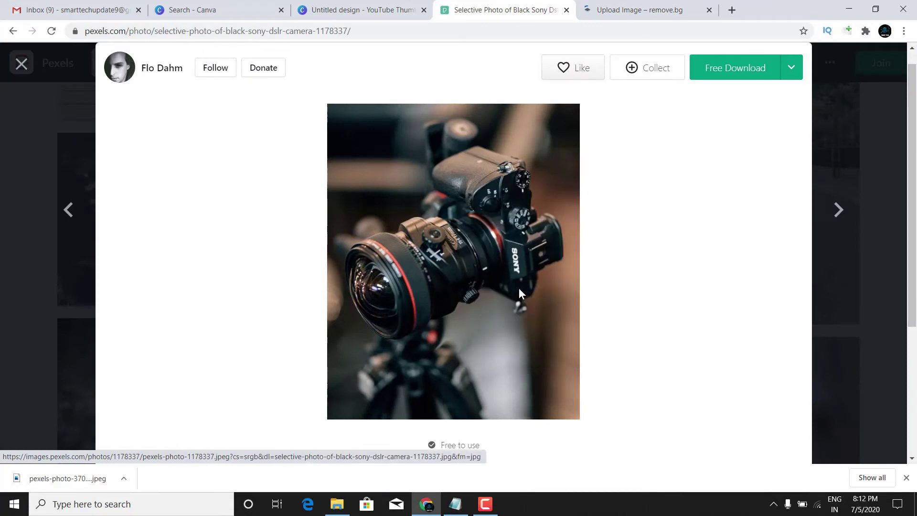
{"action": "key", "text": "Return"}
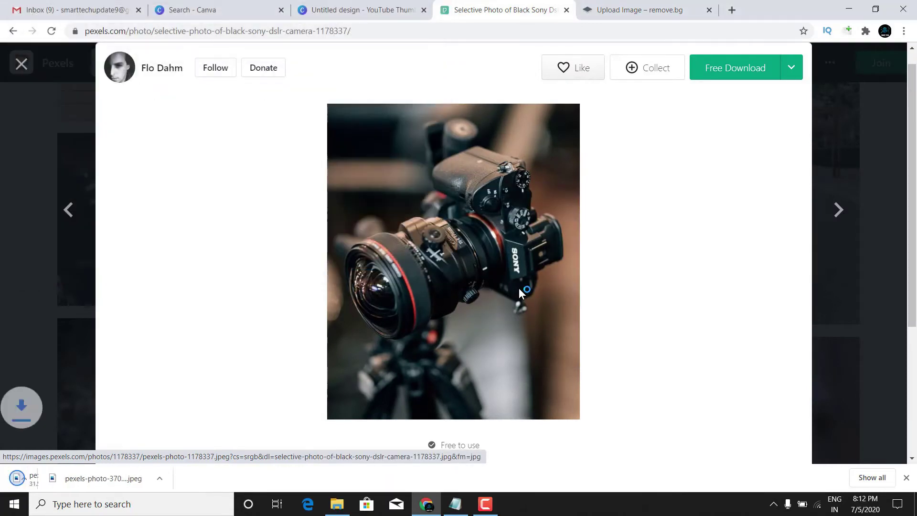
Switch to remove.bg, upload pexels-photo-1178337 and download its preview image with the background removed.
{"action": "left_click", "coordinate": [628, 9]}
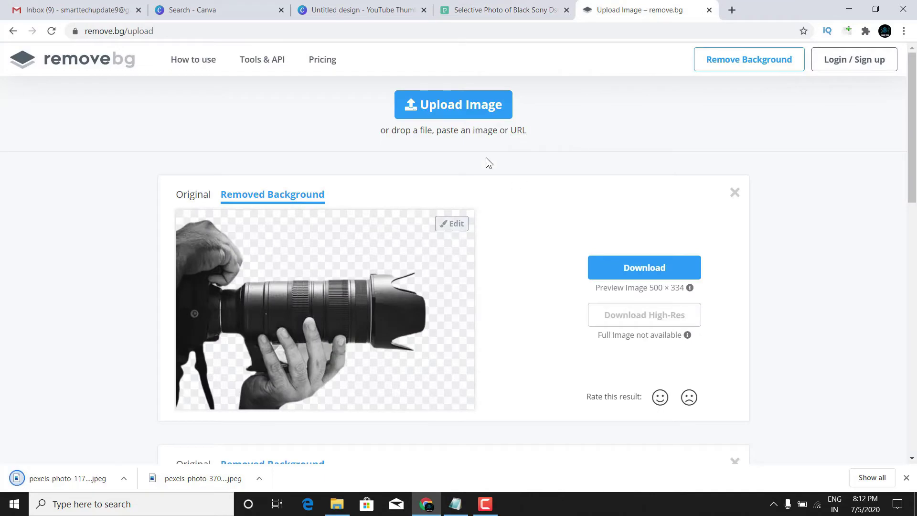
{"action": "left_click", "coordinate": [459, 109]}
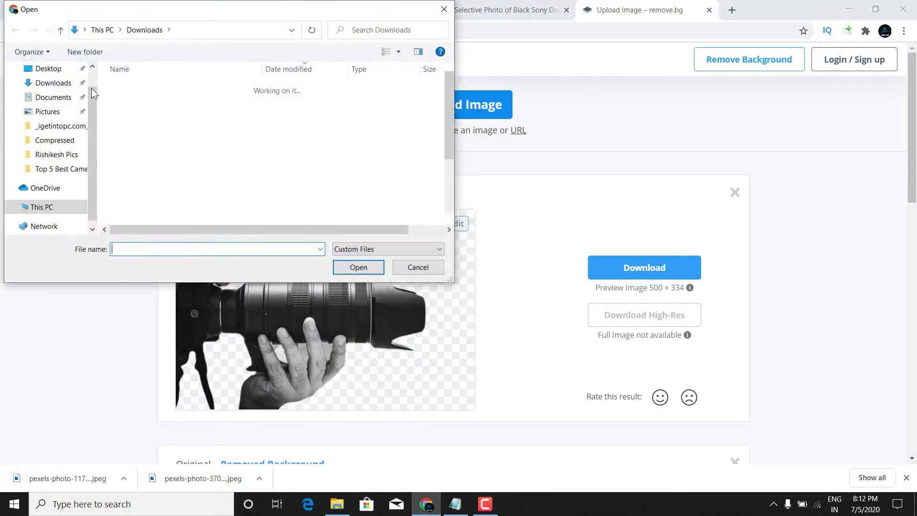
{"action": "left_click", "coordinate": [183, 103]}
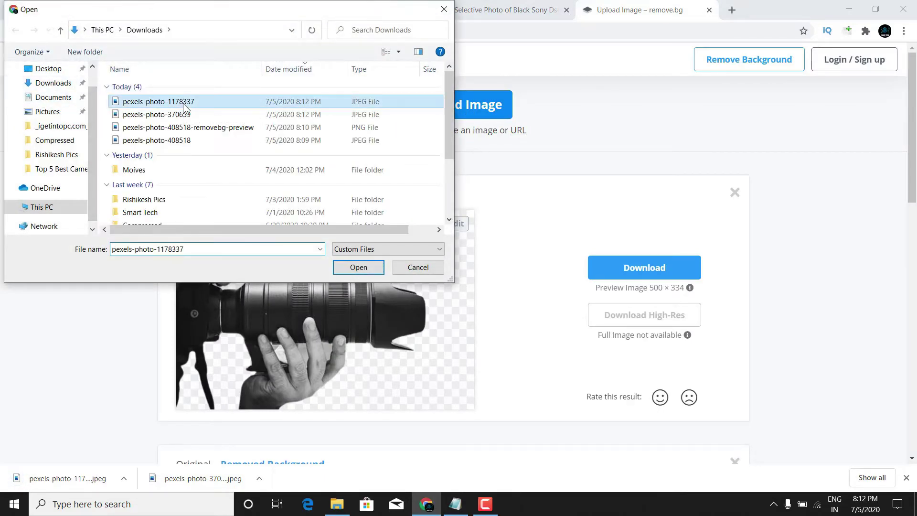
{"action": "double_click", "coordinate": [183, 102]}
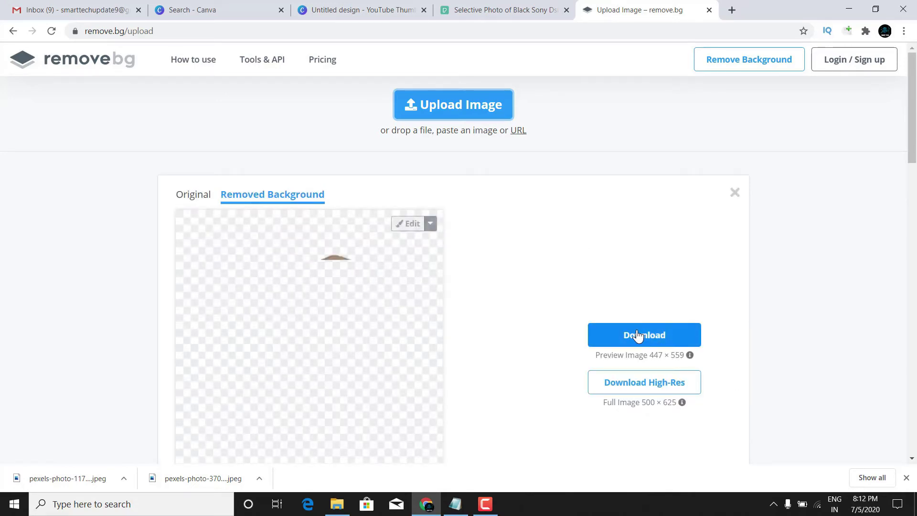
{"action": "scroll", "coordinate": [637, 335], "scroll_direction": "down", "scroll_amount": 1}
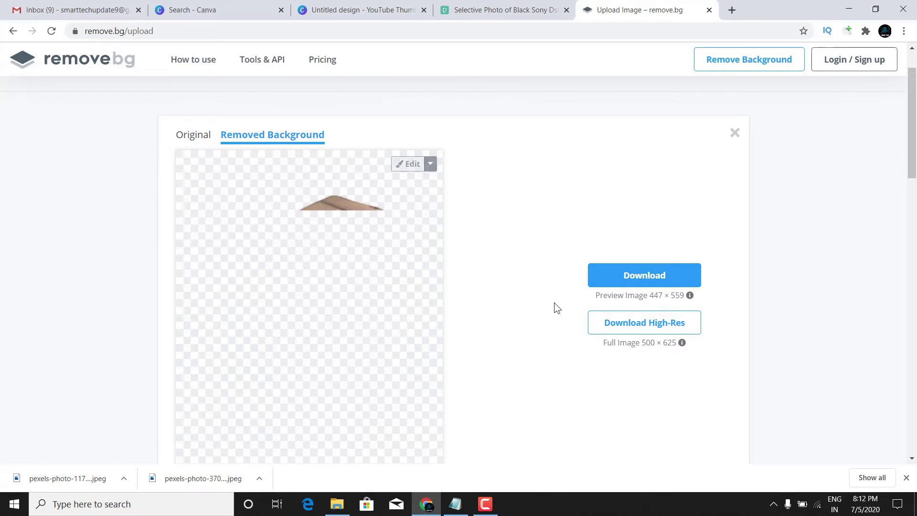
{"action": "left_click", "coordinate": [906, 478]}
{"action": "scroll", "coordinate": [511, 279], "scroll_direction": "down", "scroll_amount": 1}
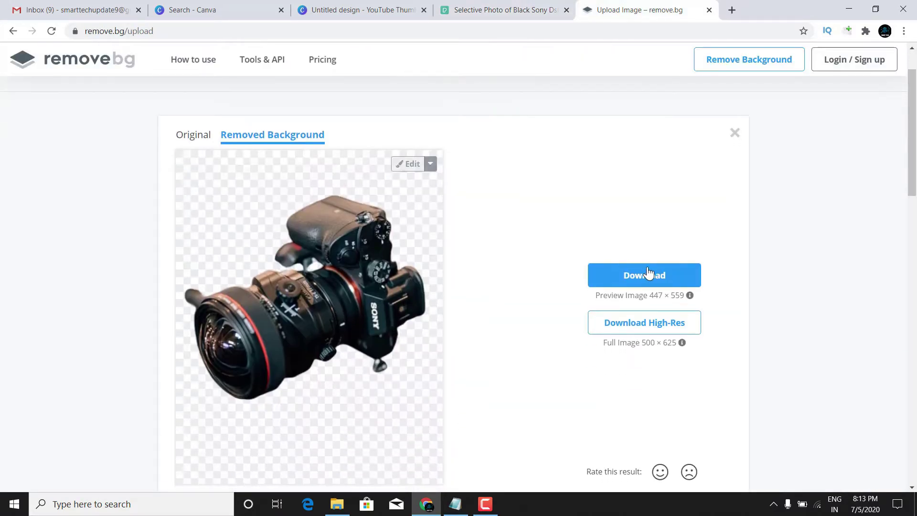
{"action": "left_click", "coordinate": [648, 274]}
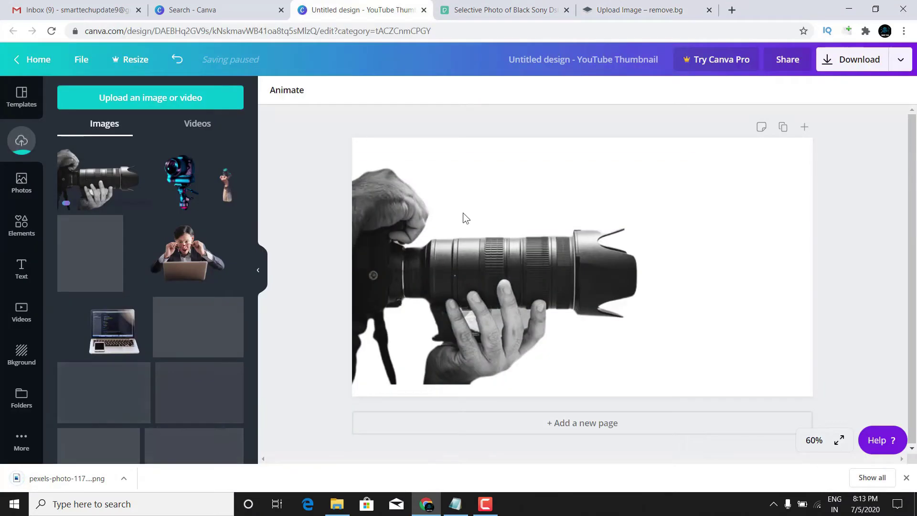
Upload the Sony camera cutout to the Canva design, add it enlarged and position it in the canvas's upper right area.
{"action": "left_click_drag", "start_coordinate": [16, 476], "coordinate": [136, 308]}
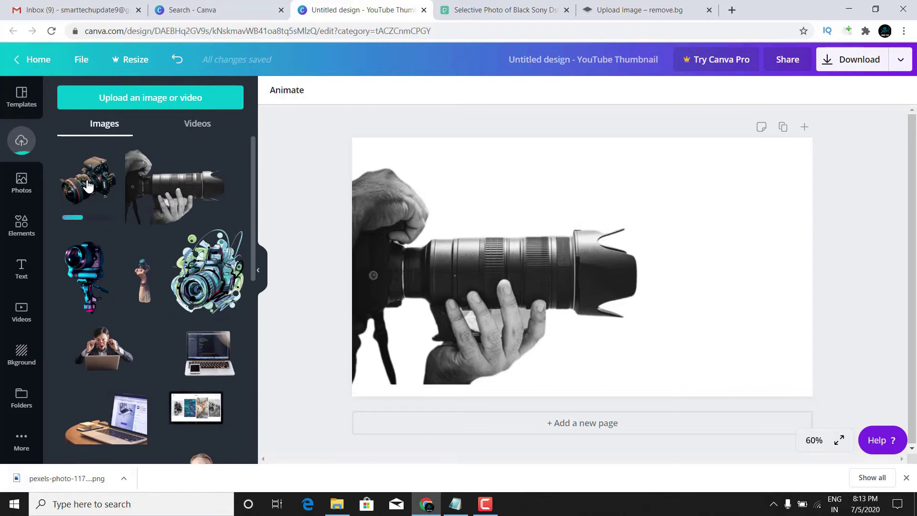
{"action": "left_click", "coordinate": [88, 186]}
{"action": "left_click_drag", "start_coordinate": [724, 237], "coordinate": [727, 233]}
{"action": "left_click_drag", "start_coordinate": [835, 159], "coordinate": [871, 79]}
{"action": "left_click_drag", "start_coordinate": [774, 214], "coordinate": [738, 242]}
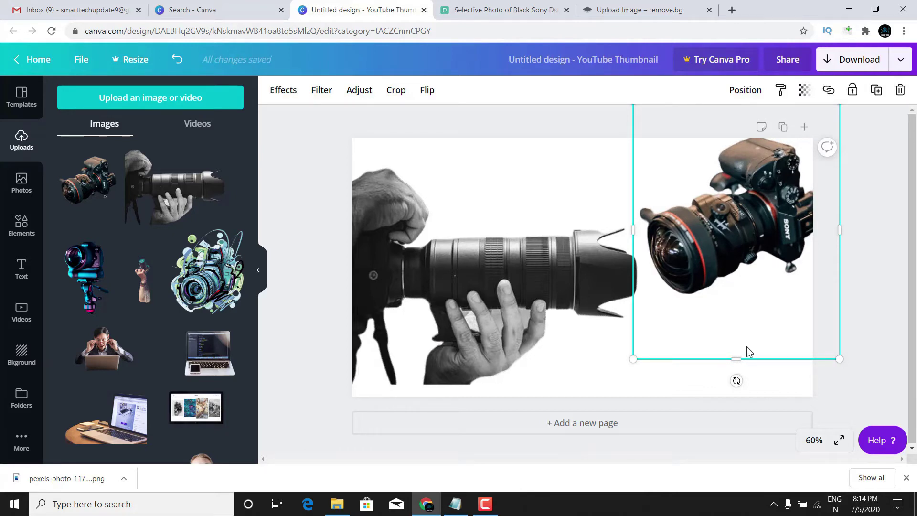
Shrink the Sony camera cutout and move it to the canvas's lower right corner beside the long lens.
{"action": "left_click_drag", "start_coordinate": [761, 247], "coordinate": [730, 340]}
{"action": "left_click_drag", "start_coordinate": [610, 197], "coordinate": [636, 233]}
{"action": "left_click_drag", "start_coordinate": [770, 325], "coordinate": [771, 306]}
{"action": "left_click", "coordinate": [879, 192]}
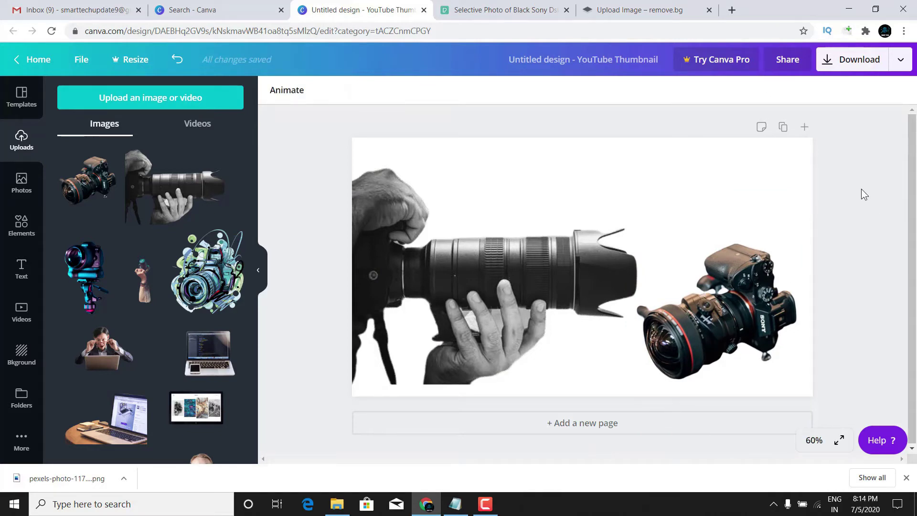
Add the heading "top 5 photography camera" in black near the top of the canvas.
{"action": "left_click", "coordinate": [21, 259]}
{"action": "left_click", "coordinate": [157, 154]}
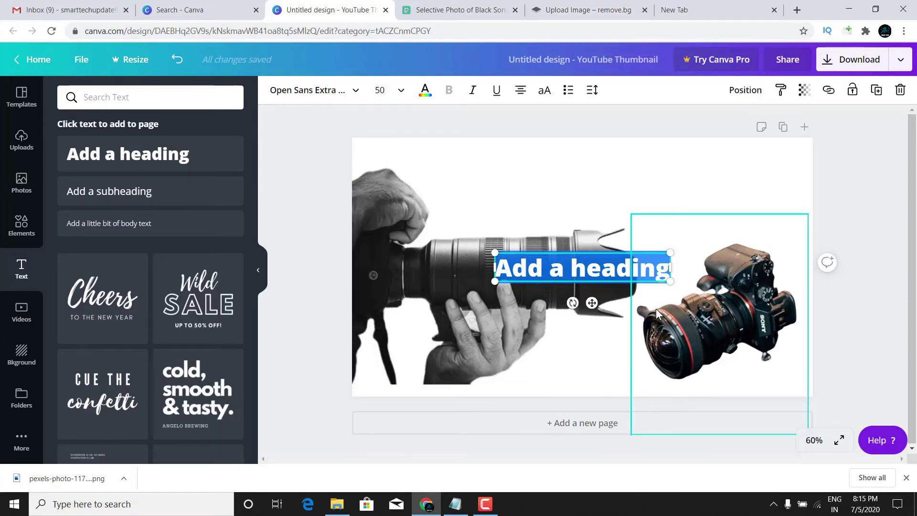
{"action": "type", "text": "top 5 photography camera"}
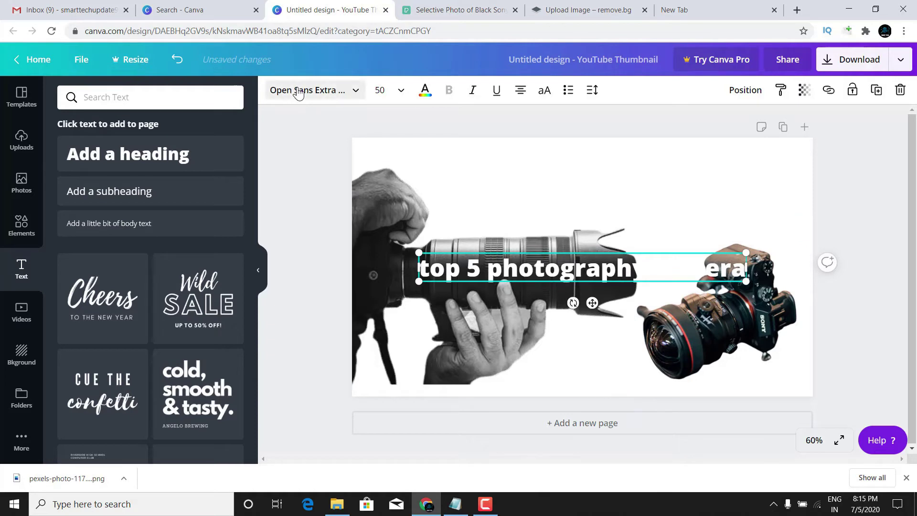
{"action": "left_click", "coordinate": [579, 267]}
{"action": "left_click_drag", "start_coordinate": [579, 267], "coordinate": [589, 170]}
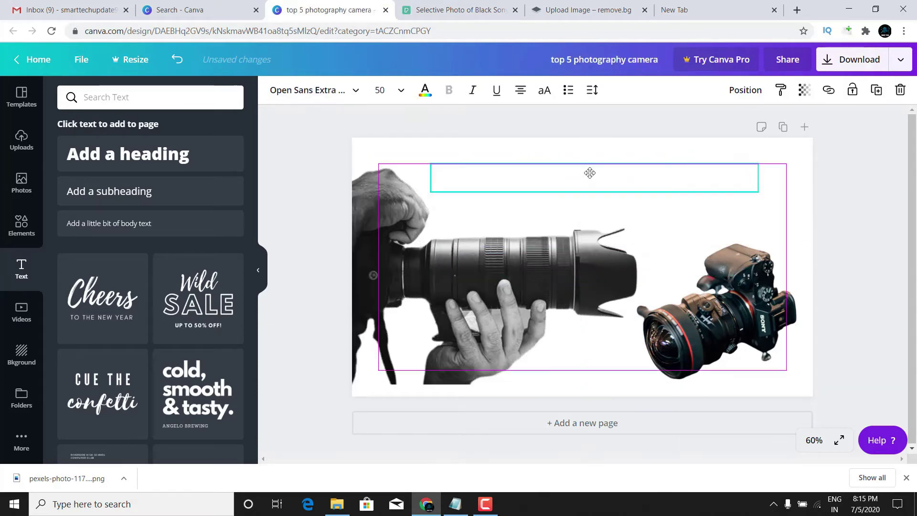
{"action": "left_click", "coordinate": [424, 90]}
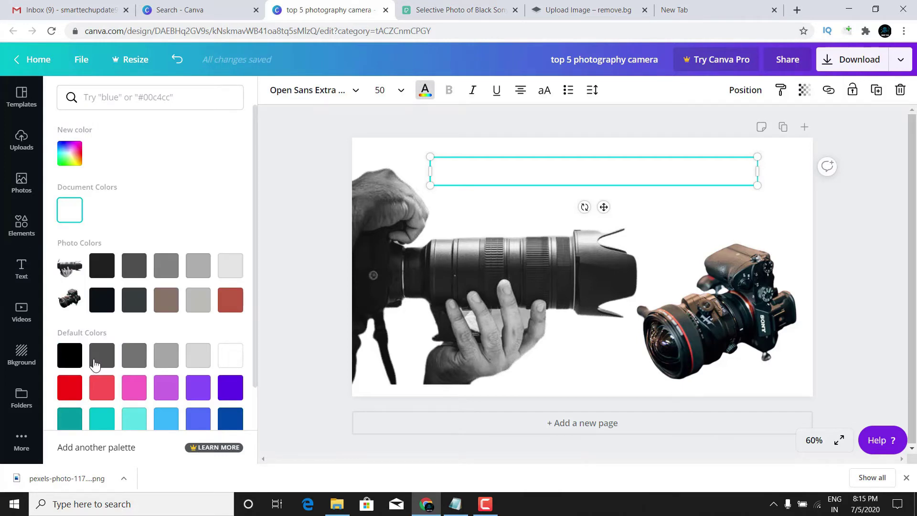
{"action": "left_click", "coordinate": [70, 356]}
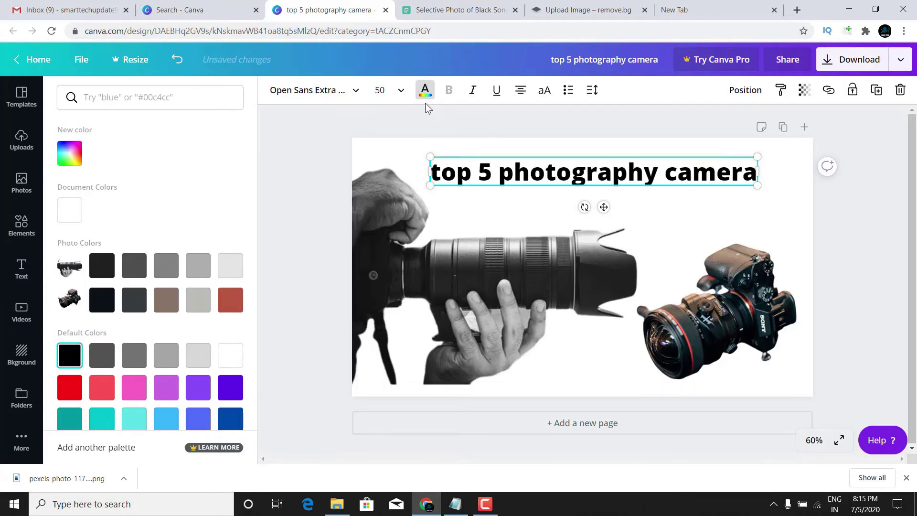
Capitalise the heading to read "Top 5 Photography Camera" and move it closer to the canvas's top edge.
{"action": "double_click", "coordinate": [443, 177]}
{"action": "left_click", "coordinate": [441, 174]}
{"action": "key", "text": "BackSpace"}
{"action": "type", "text": "T"}
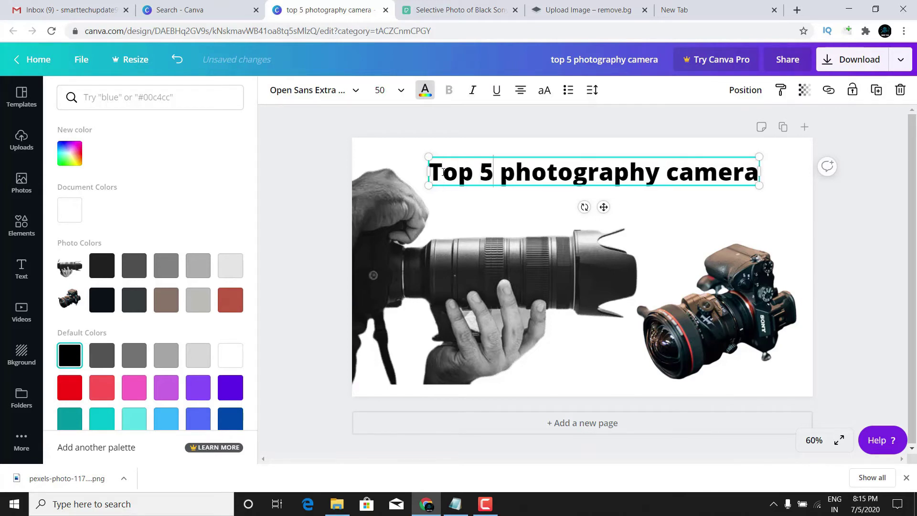
{"action": "key", "text": "BackSpace"}
{"action": "type", "text": "P"}
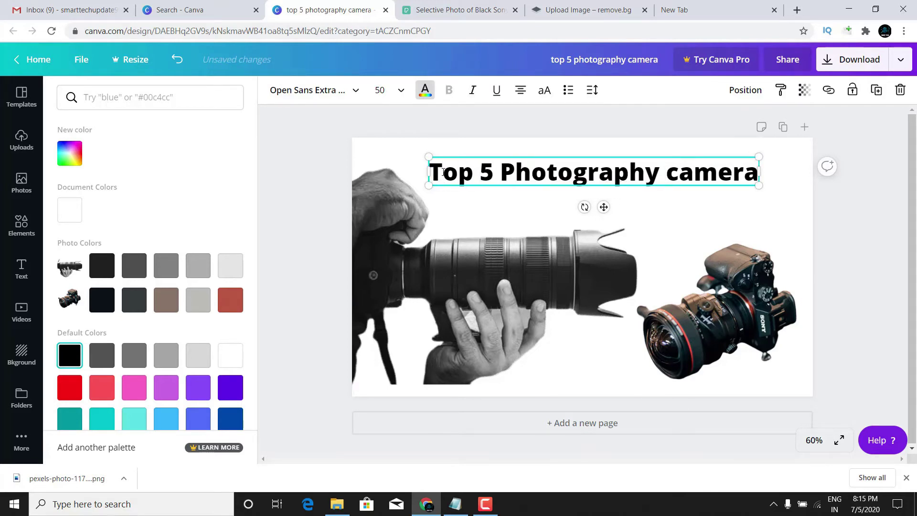
{"action": "key", "text": "Delete"}
{"action": "type", "text": "C"}
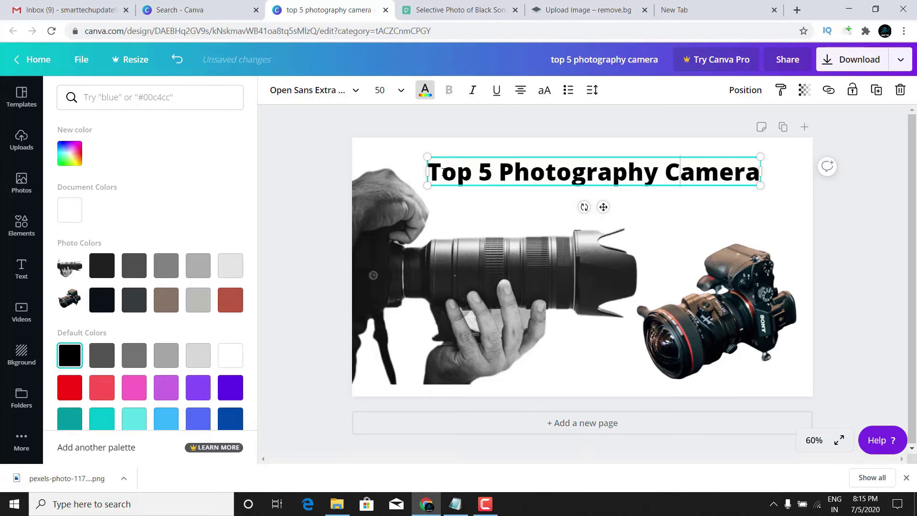
{"action": "key", "text": "Escape"}
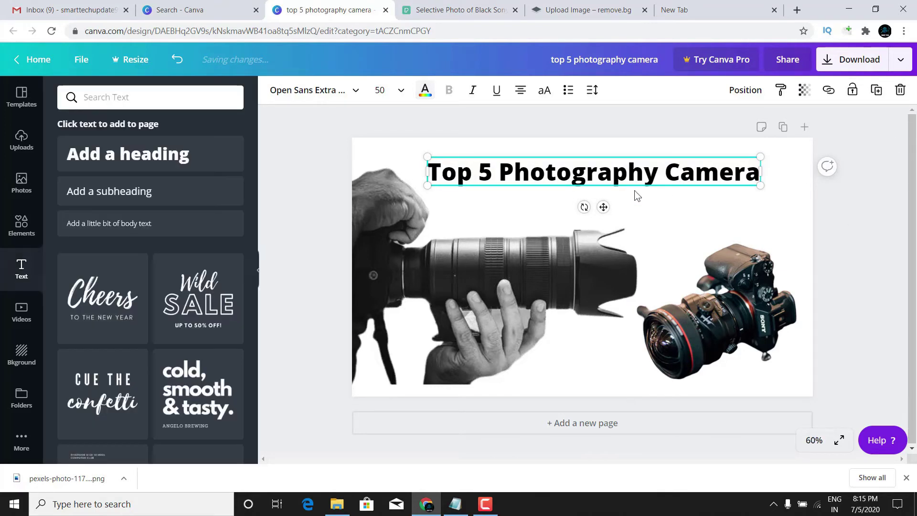
{"action": "left_click", "coordinate": [884, 221]}
{"action": "left_click_drag", "start_coordinate": [607, 166], "coordinate": [599, 157]}
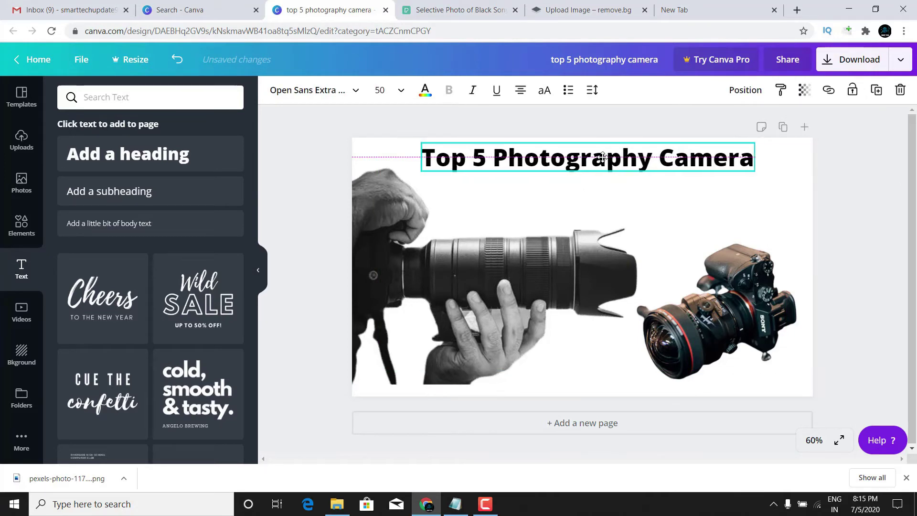
{"action": "left_click", "coordinate": [301, 161]}
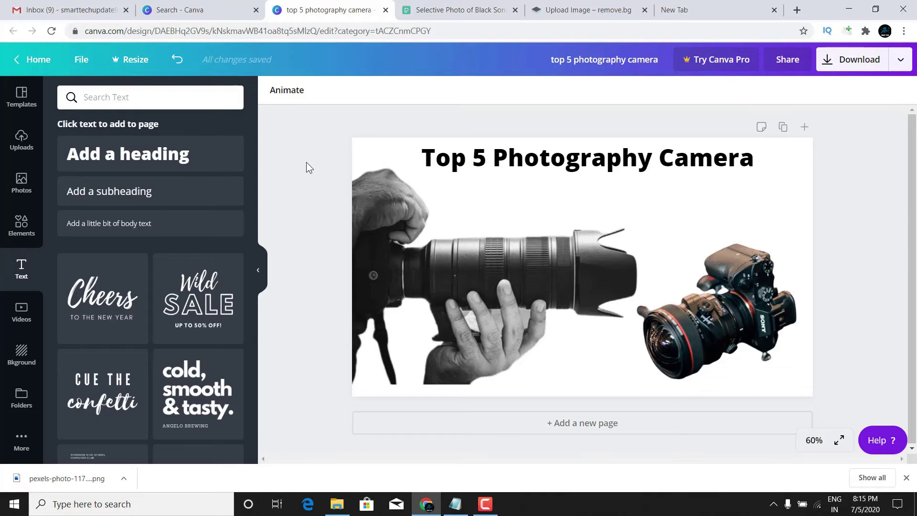
Restyle the heading in the Norwester font, enlarged to size 62, and reposition it roughly centred near the canvas's top edge.
{"action": "left_click", "coordinate": [518, 168]}
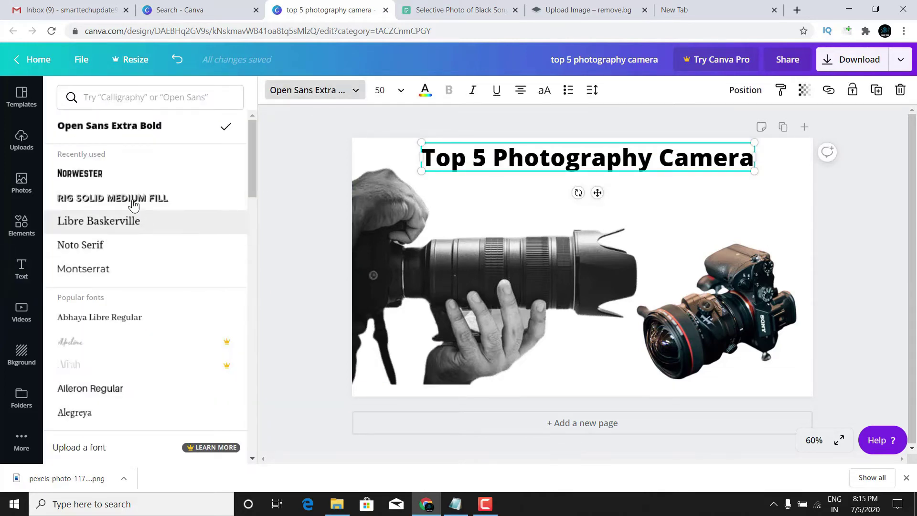
{"action": "left_click", "coordinate": [120, 181]}
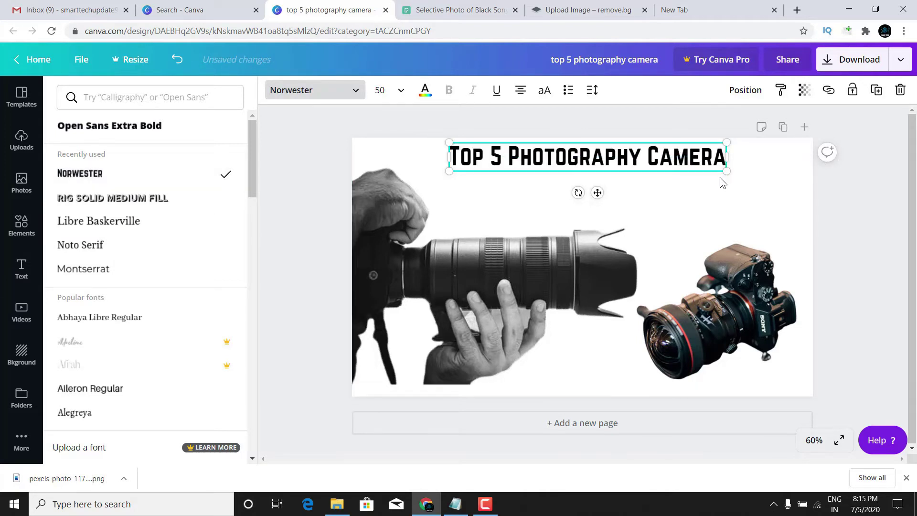
{"action": "left_click_drag", "start_coordinate": [726, 172], "coordinate": [789, 210]}
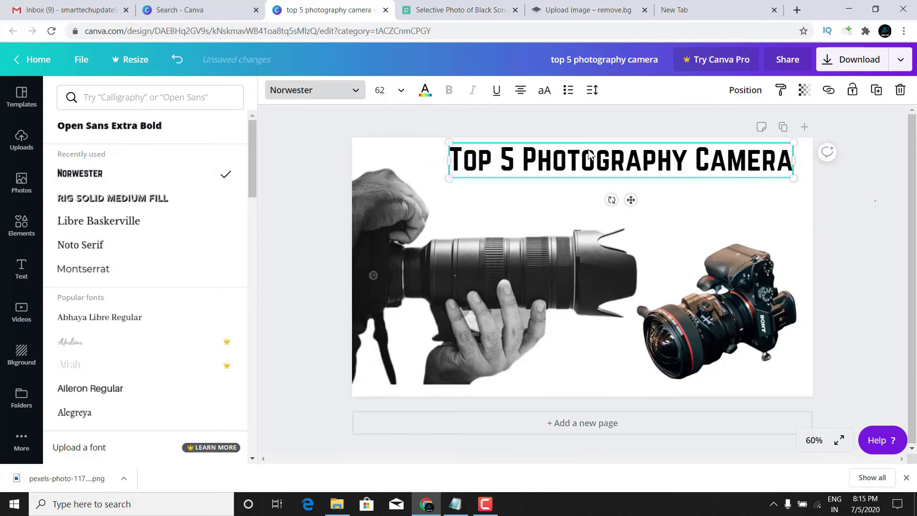
{"action": "left_click", "coordinate": [865, 225]}
{"action": "left_click_drag", "start_coordinate": [653, 176], "coordinate": [621, 179]}
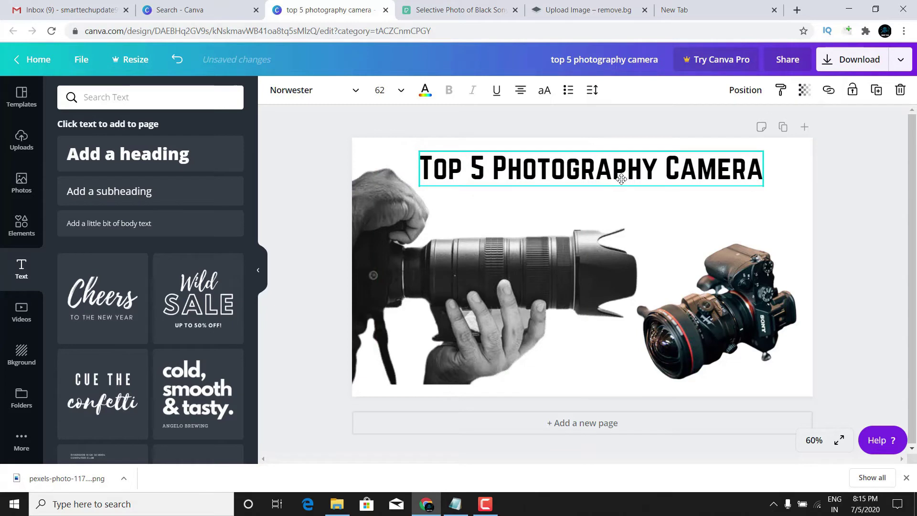
{"action": "left_click", "coordinate": [877, 200]}
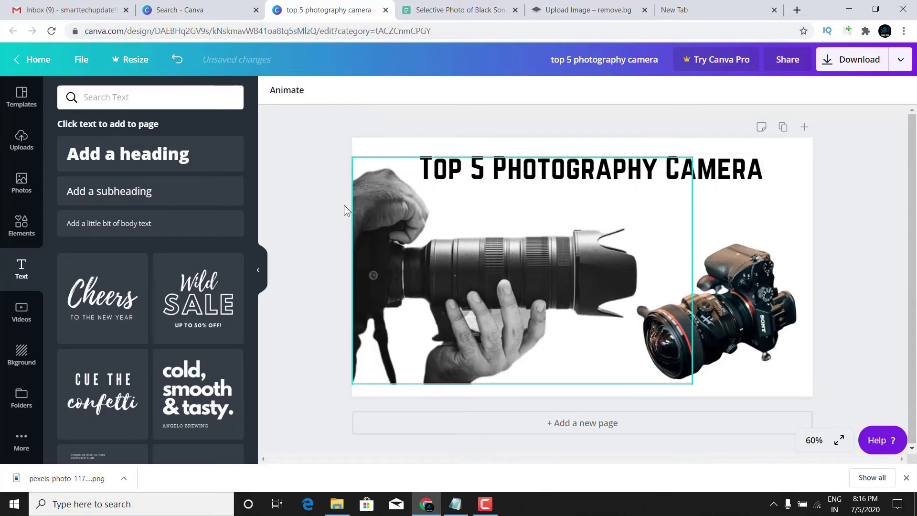
Add grey line elements and place them end to end as borders along the canvas's top and bottom edges.
{"action": "left_click", "coordinate": [22, 198]}
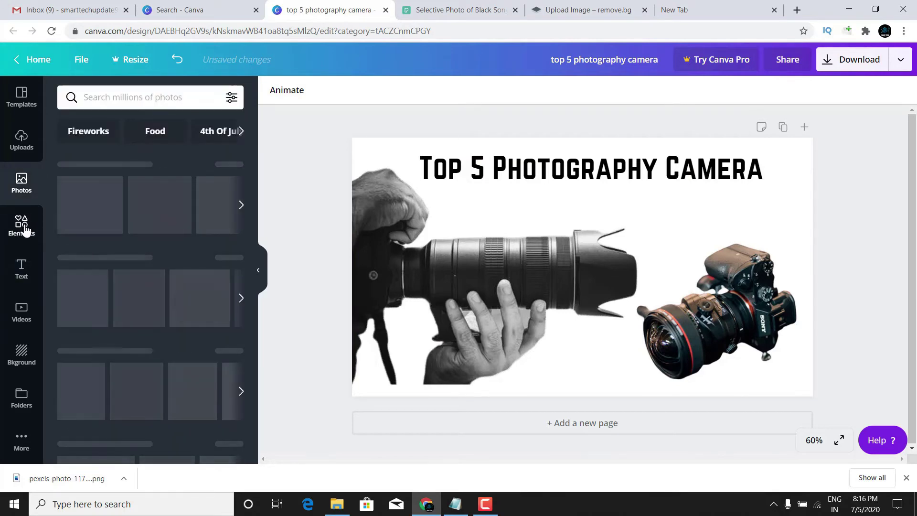
{"action": "left_click", "coordinate": [23, 223]}
{"action": "left_click", "coordinate": [68, 169]}
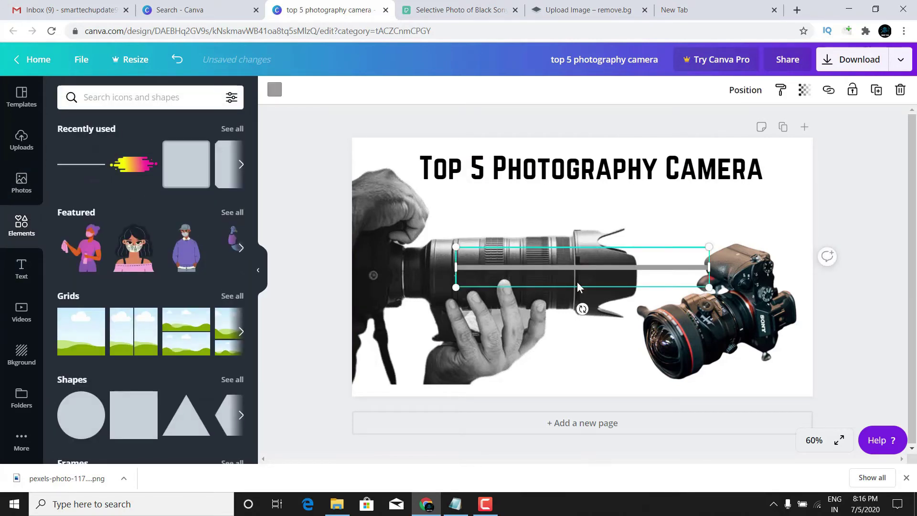
{"action": "left_click_drag", "start_coordinate": [578, 276], "coordinate": [461, 141]}
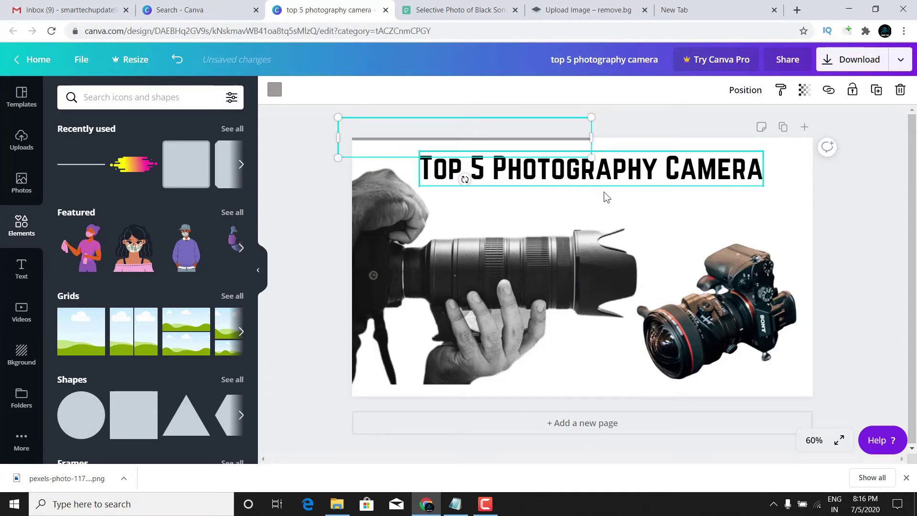
{"action": "left_click_drag", "start_coordinate": [514, 134], "coordinate": [536, 156]}
{"action": "left_click_drag", "start_coordinate": [655, 146], "coordinate": [759, 138]}
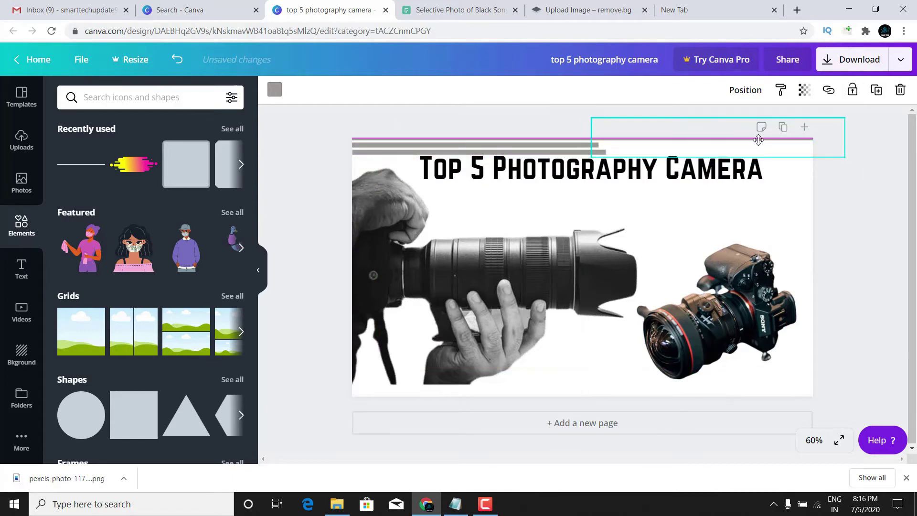
{"action": "left_click", "coordinate": [772, 198]}
{"action": "left_click_drag", "start_coordinate": [527, 168], "coordinate": [708, 402]}
{"action": "left_click", "coordinate": [831, 218]}
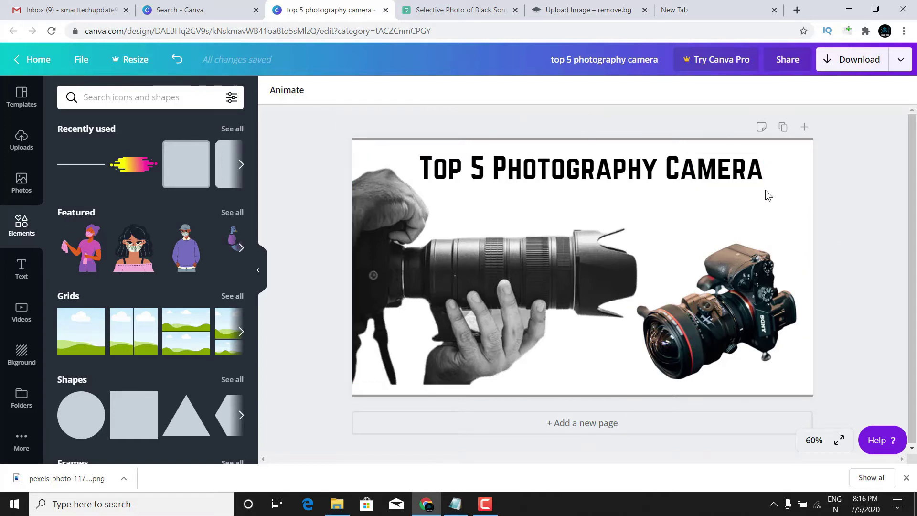
Fill the canvas background with the darkest grey of the lens photo's colours and recolour the heading white.
{"action": "left_click", "coordinate": [797, 168]}
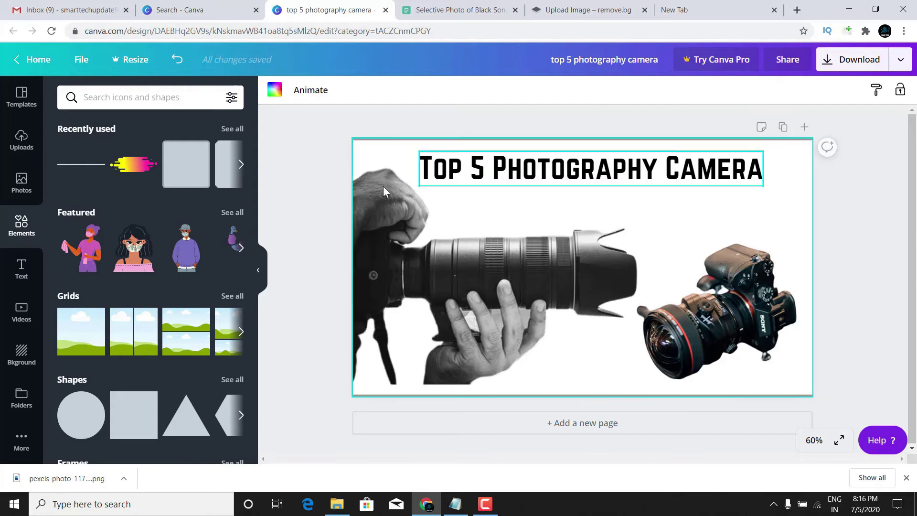
{"action": "left_click", "coordinate": [274, 90]}
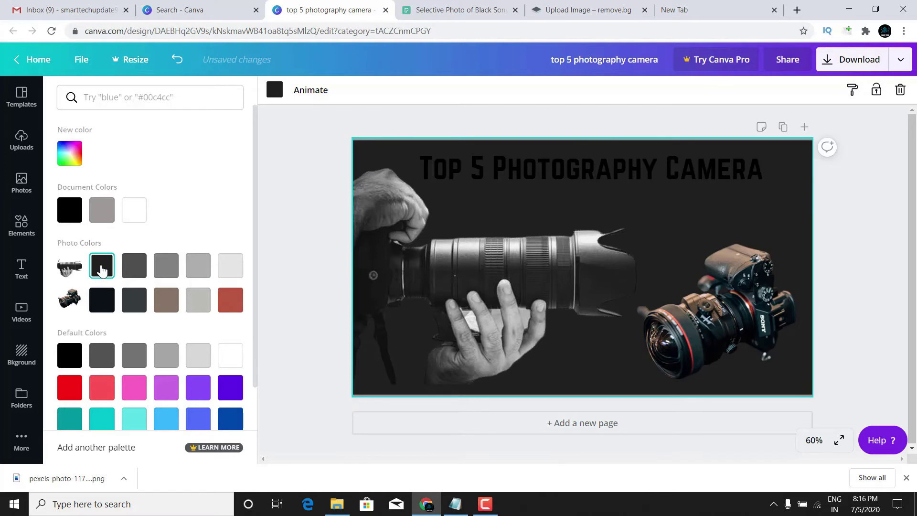
{"action": "left_click", "coordinate": [480, 167]}
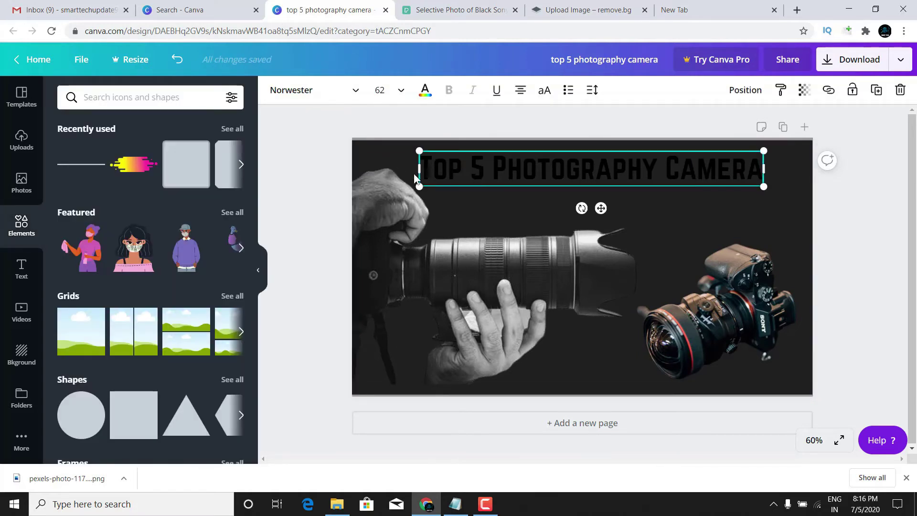
{"action": "left_click", "coordinate": [424, 90]}
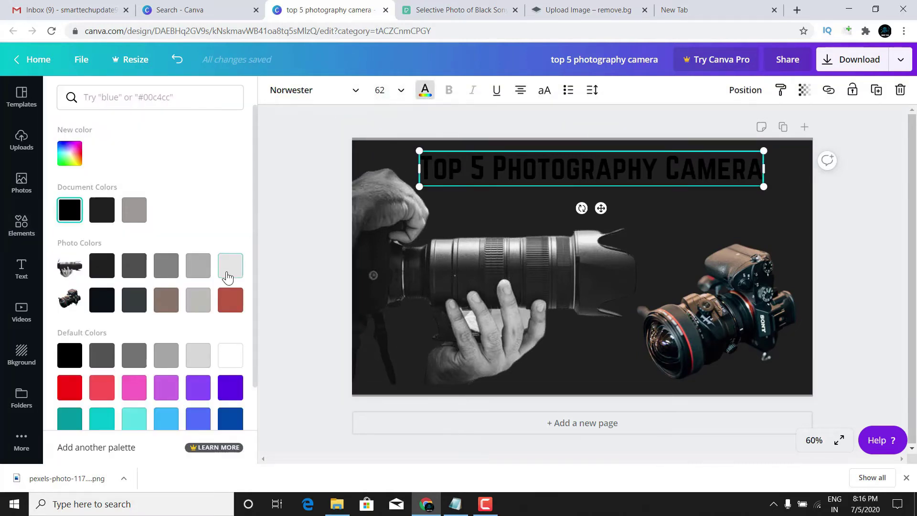
{"action": "left_click", "coordinate": [230, 355]}
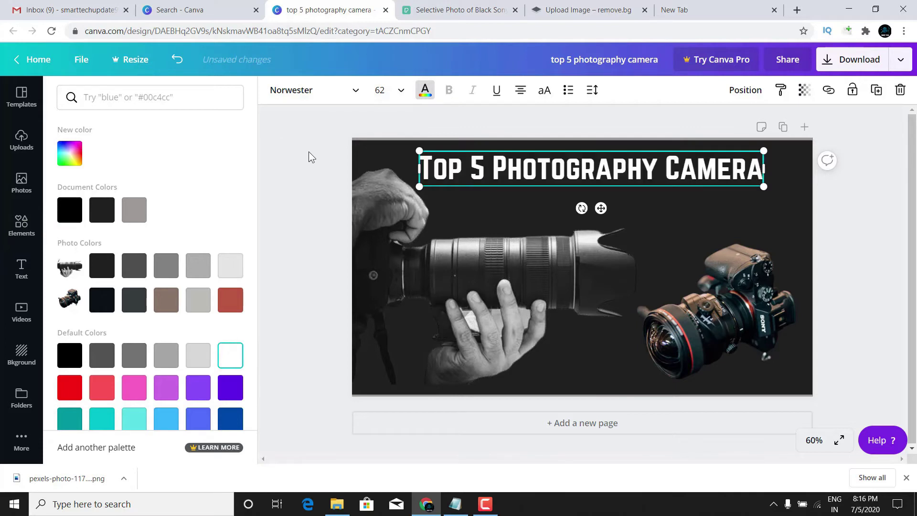
{"action": "left_click", "coordinate": [314, 154]}
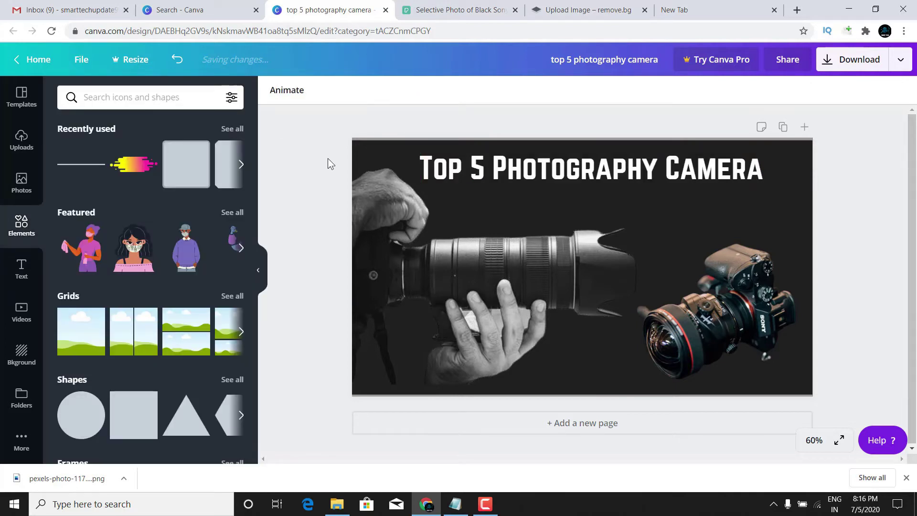
Recolour both line segments along the canvas's top edge white.
{"action": "left_click", "coordinate": [474, 136]}
{"action": "left_click", "coordinate": [276, 95]}
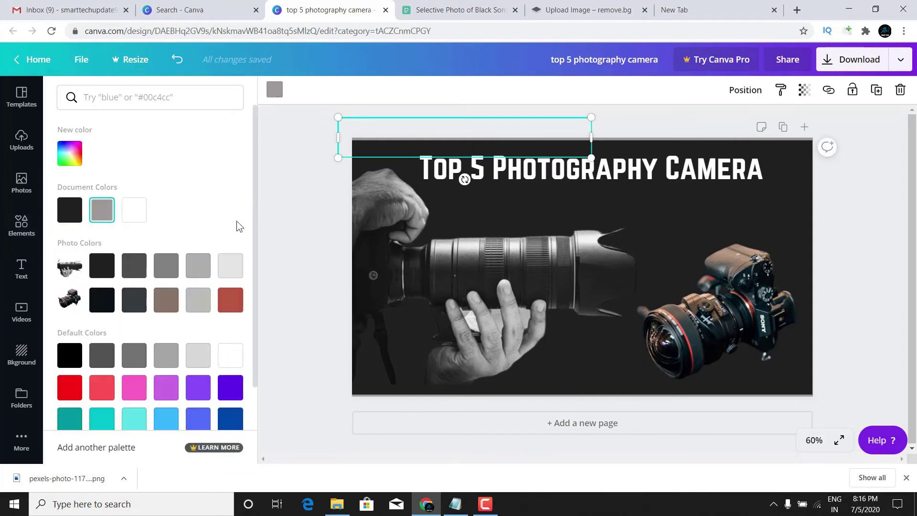
{"action": "left_click", "coordinate": [236, 353]}
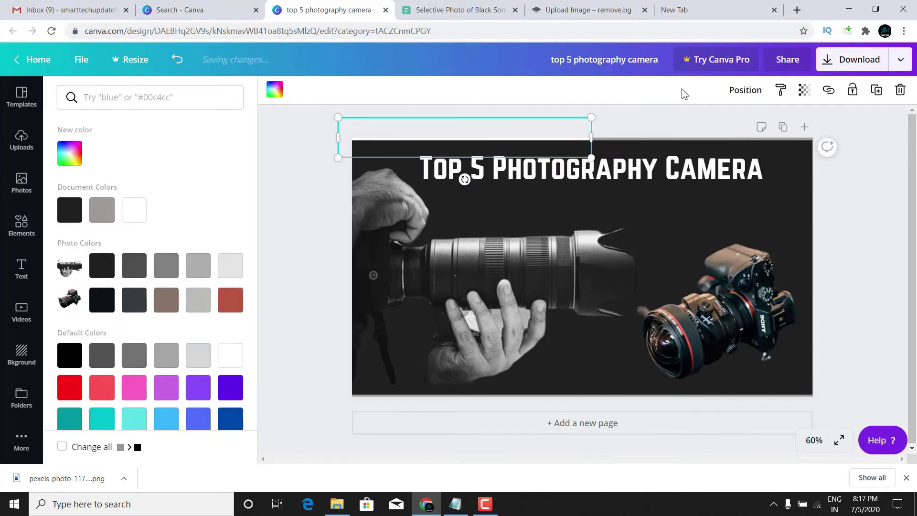
{"action": "left_click", "coordinate": [675, 145]}
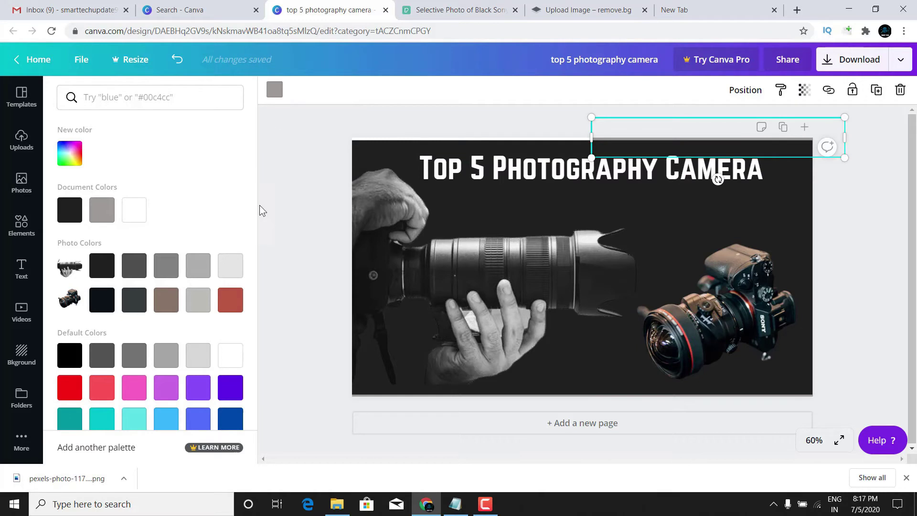
{"action": "left_click", "coordinate": [225, 359]}
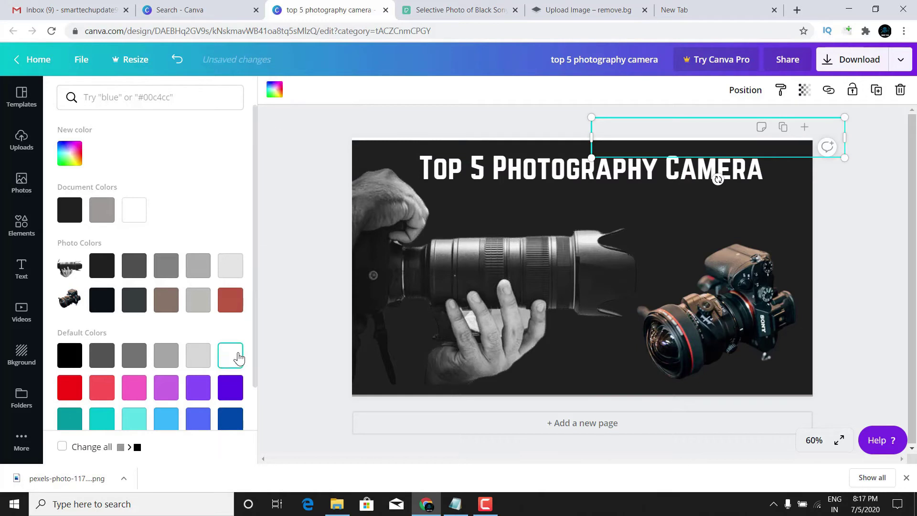
Recolour the left line segment along the canvas's bottom edge white.
{"action": "left_click", "coordinate": [374, 397]}
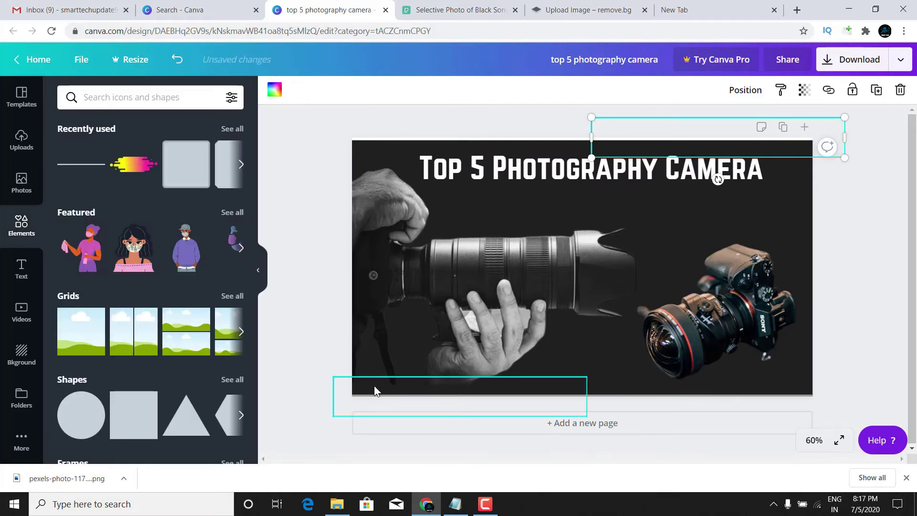
{"action": "left_click", "coordinate": [416, 389]}
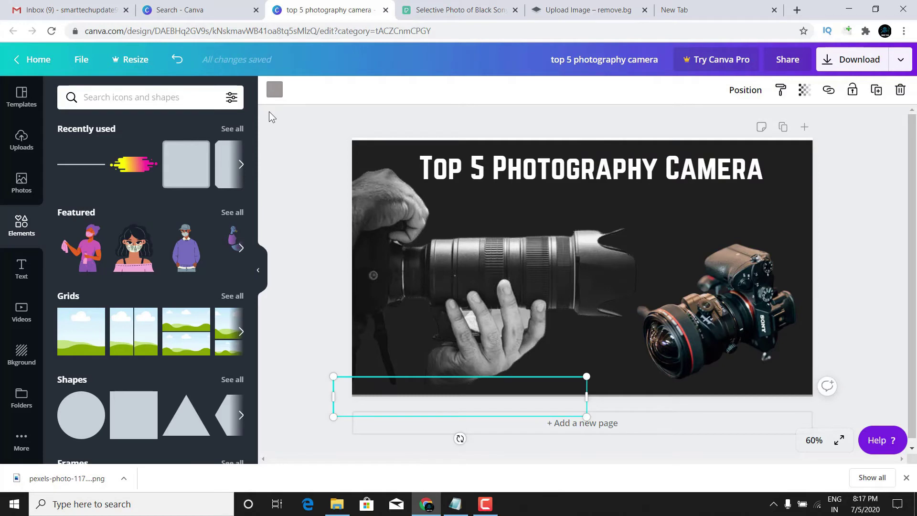
{"action": "left_click", "coordinate": [275, 90]}
{"action": "left_click", "coordinate": [226, 355]}
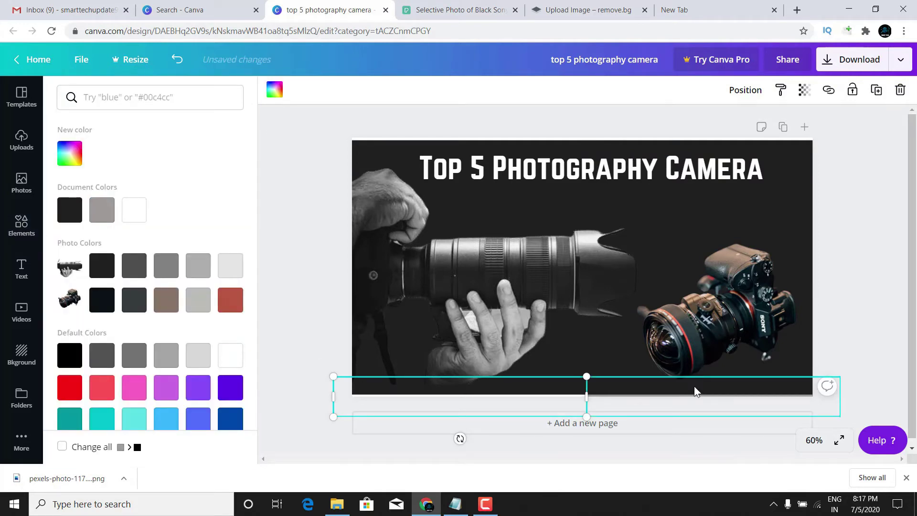
Recolour the right line segment along the canvas's bottom edge white.
{"action": "left_click", "coordinate": [695, 392]}
{"action": "left_click", "coordinate": [230, 361]}
{"action": "left_click", "coordinate": [850, 244]}
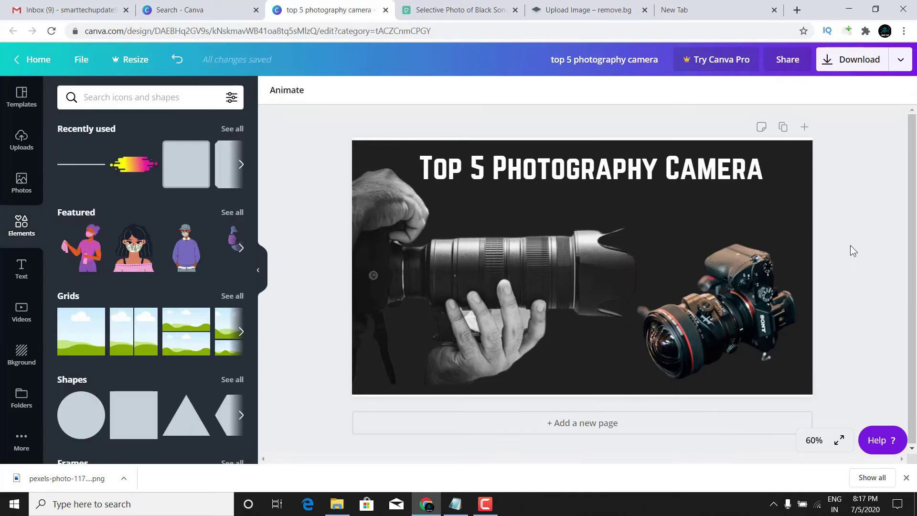
Raise both white line segments along the canvas's bottom edge slightly, keeping them level with each other.
{"action": "left_click", "coordinate": [795, 394]}
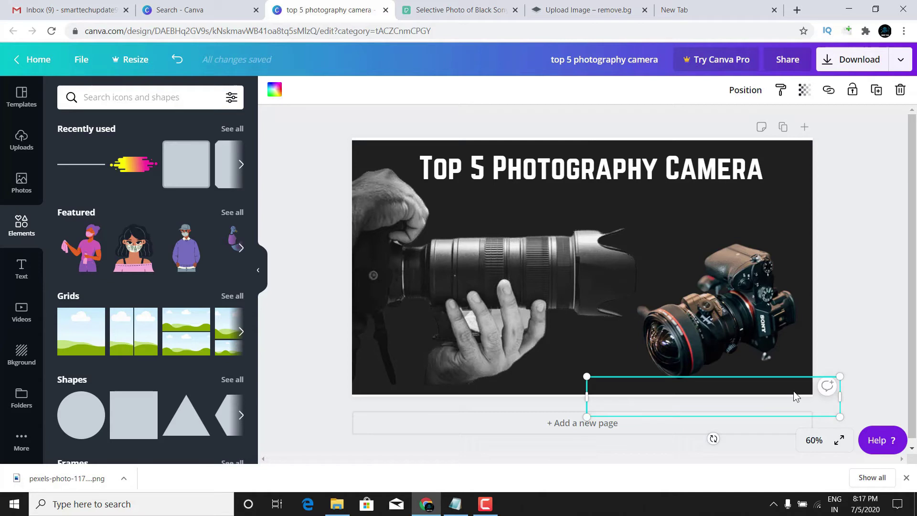
{"action": "key", "text": "Up"}
{"action": "key", "text": "Up"}
{"action": "key", "text": "Up"}
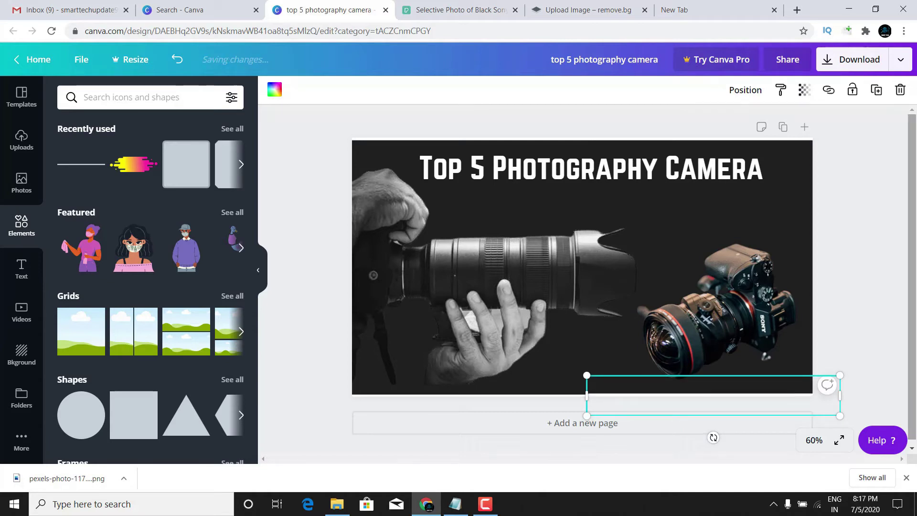
{"action": "left_click", "coordinate": [861, 206]}
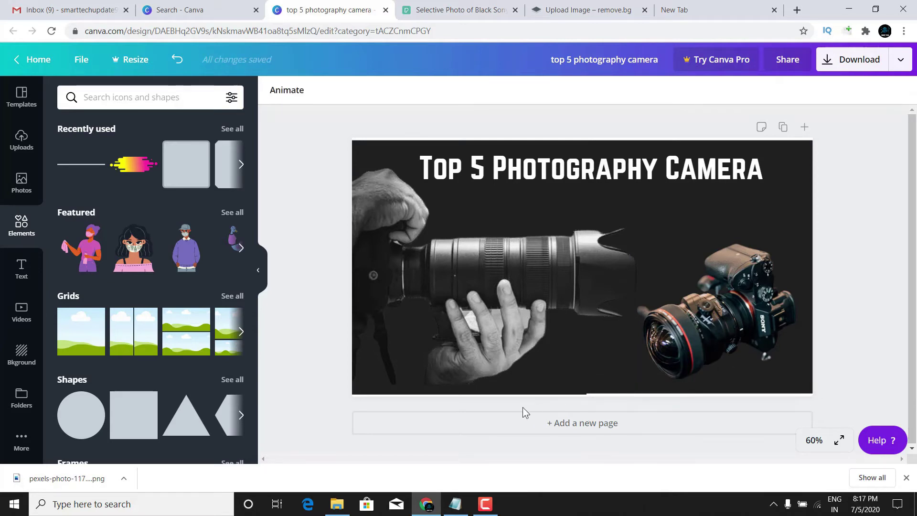
{"action": "left_click_drag", "start_coordinate": [517, 393], "coordinate": [517, 388]}
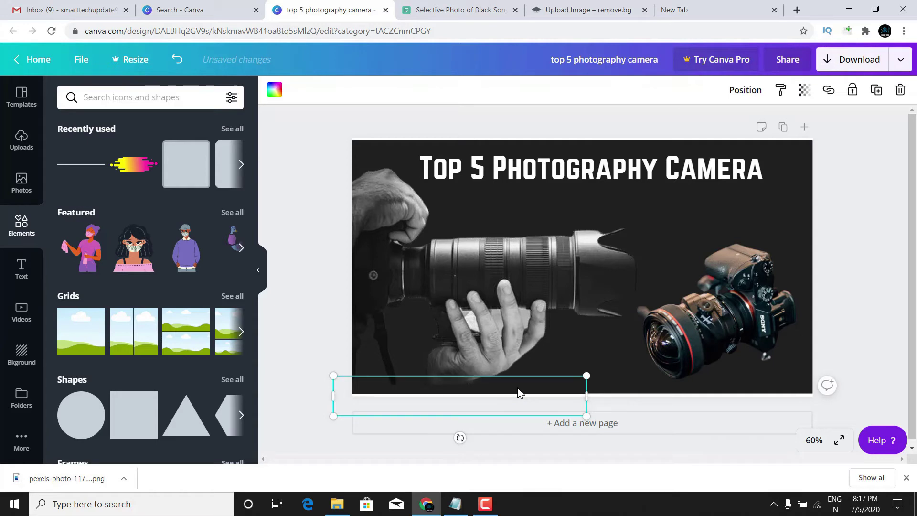
{"action": "left_click", "coordinate": [858, 248]}
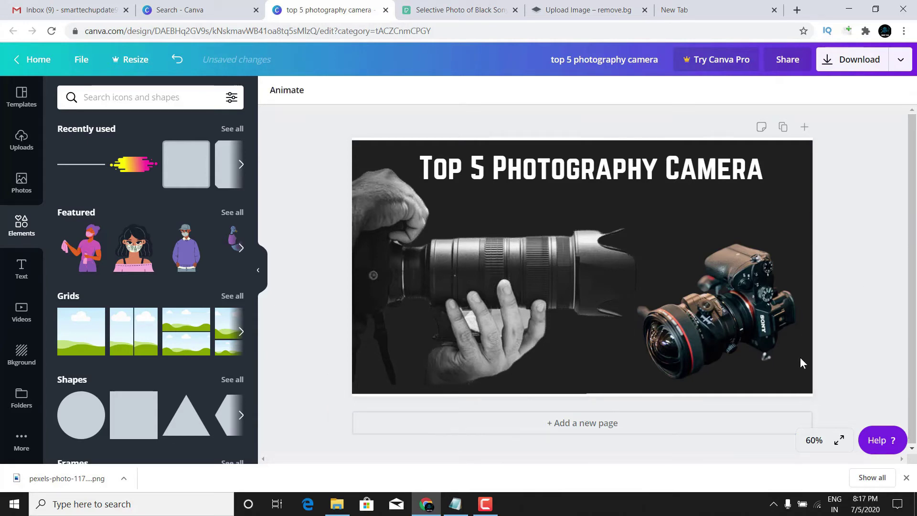
{"action": "left_click", "coordinate": [481, 396]}
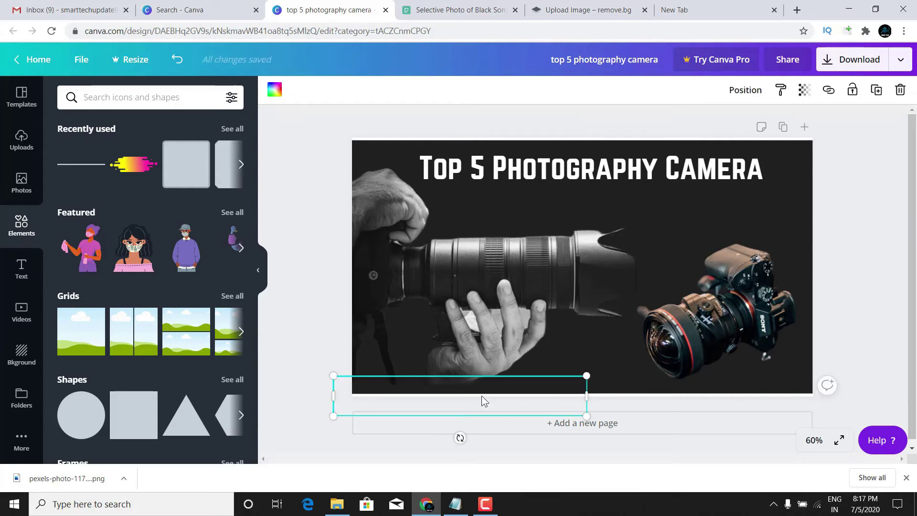
{"action": "left_click", "coordinate": [870, 234]}
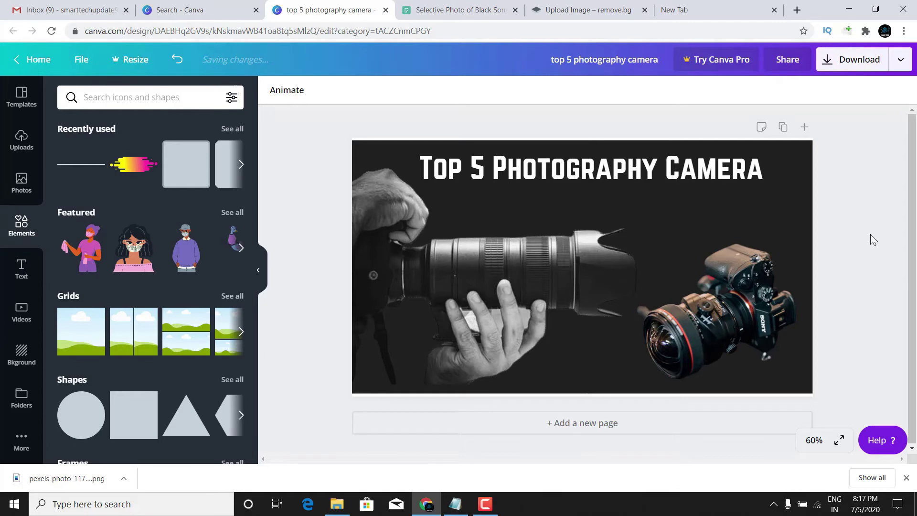
Pull a white line segment away from the top edge, rotate it vertical and place it along the canvas's right edge.
{"action": "left_click", "coordinate": [760, 149]}
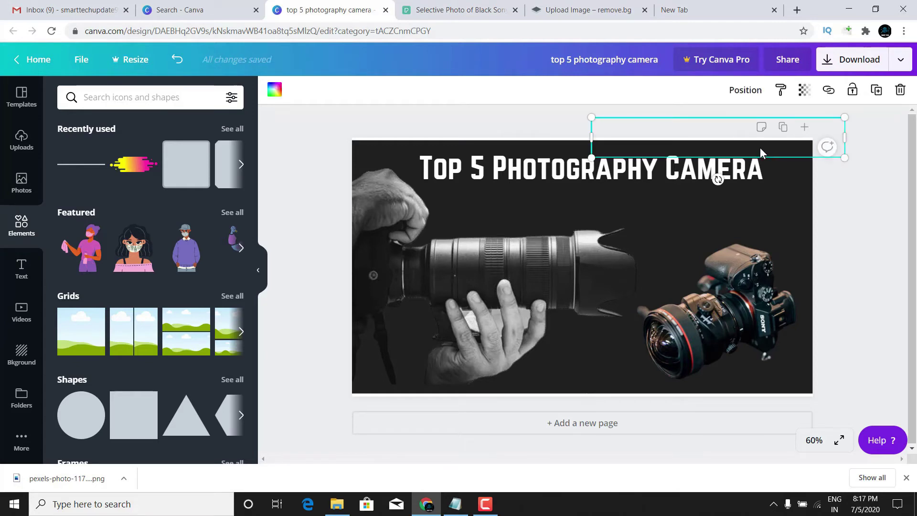
{"action": "left_click_drag", "start_coordinate": [760, 147], "coordinate": [679, 223]}
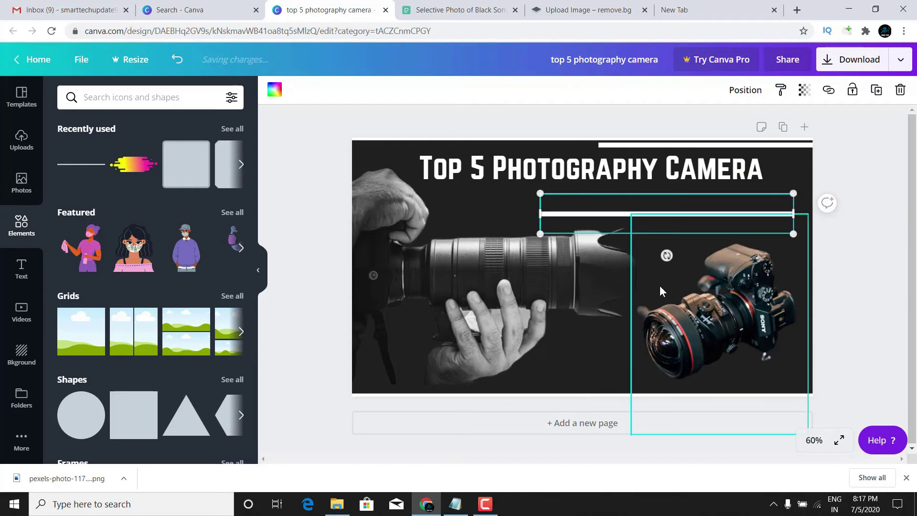
{"action": "left_click_drag", "start_coordinate": [667, 255], "coordinate": [508, 211]}
{"action": "left_click_drag", "start_coordinate": [652, 186], "coordinate": [799, 199]}
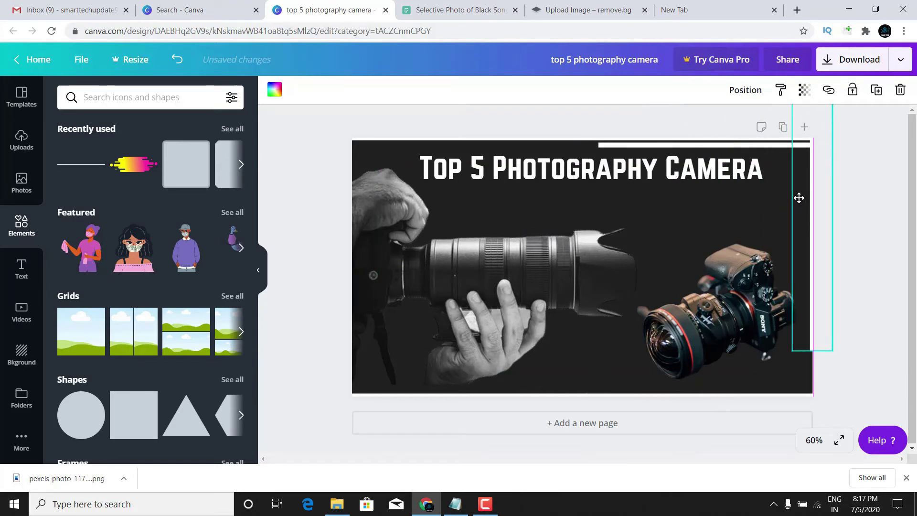
Move the spare white line from the top right onto the lens photo and lower the vertical line along the canvas's right edge.
{"action": "left_click", "coordinate": [690, 145]}
{"action": "left_click_drag", "start_coordinate": [622, 171], "coordinate": [293, 284]}
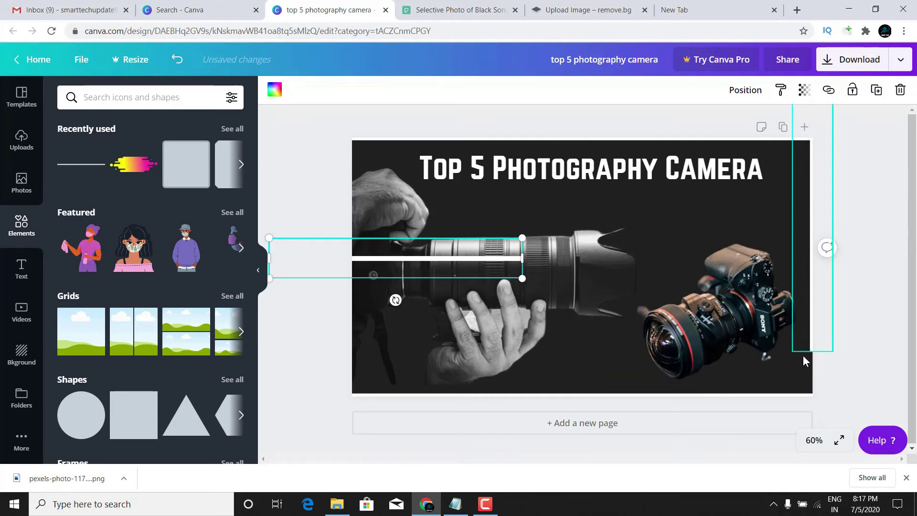
{"action": "left_click", "coordinate": [812, 341]}
{"action": "left_click_drag", "start_coordinate": [812, 354], "coordinate": [821, 394]}
{"action": "left_click", "coordinate": [890, 227]}
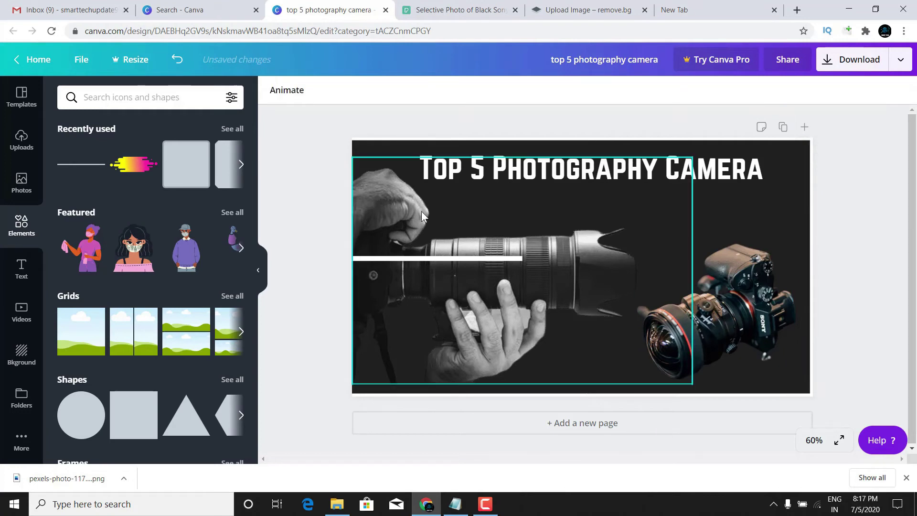
Try rotating the spare white line over the lens photo towards vertical, and delete it.
{"action": "left_click", "coordinate": [414, 260]}
{"action": "left_click_drag", "start_coordinate": [395, 301], "coordinate": [576, 305]}
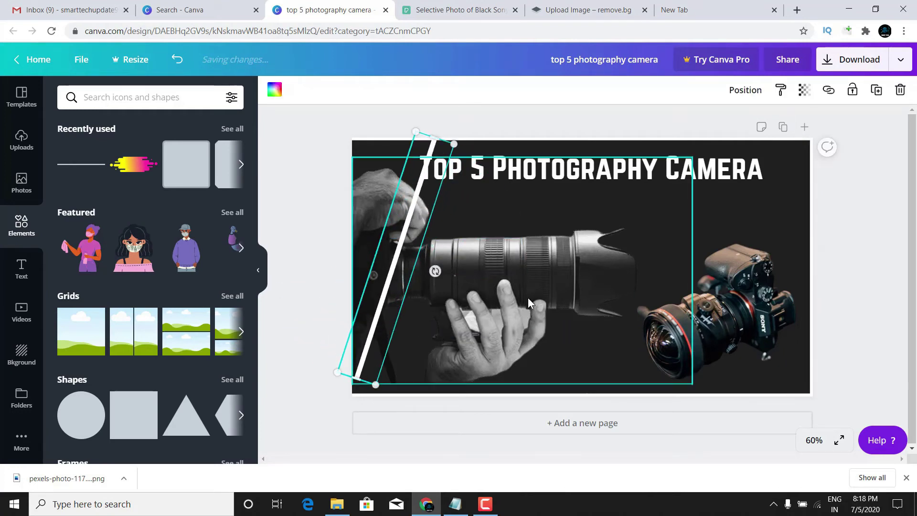
{"action": "key", "text": "Delete"}
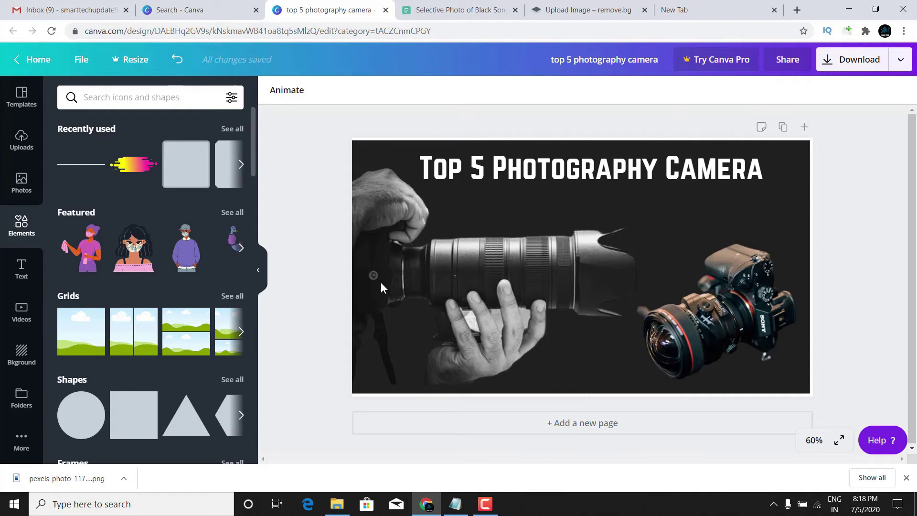
Move the lens photo down and slightly left so it rests on the canvas's bottom edge.
{"action": "left_click", "coordinate": [496, 279]}
{"action": "left_click_drag", "start_coordinate": [496, 282], "coordinate": [492, 291]}
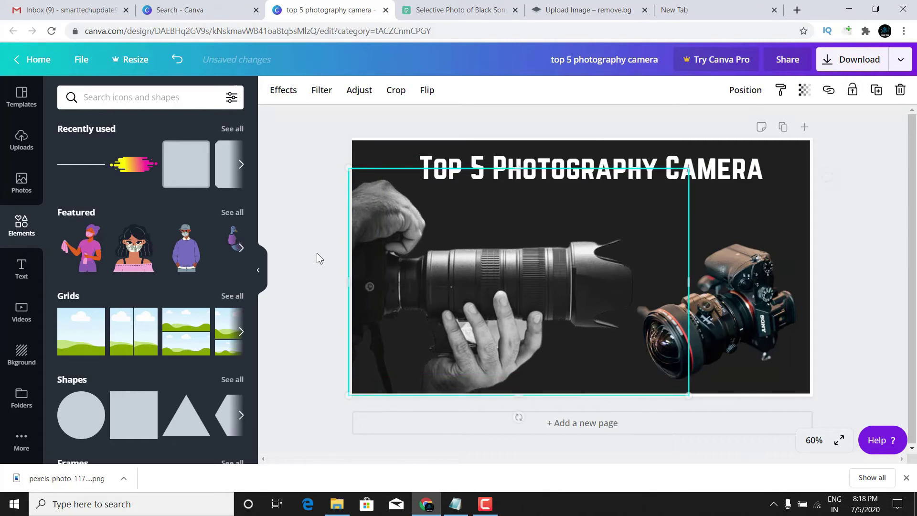
{"action": "left_click", "coordinate": [308, 250]}
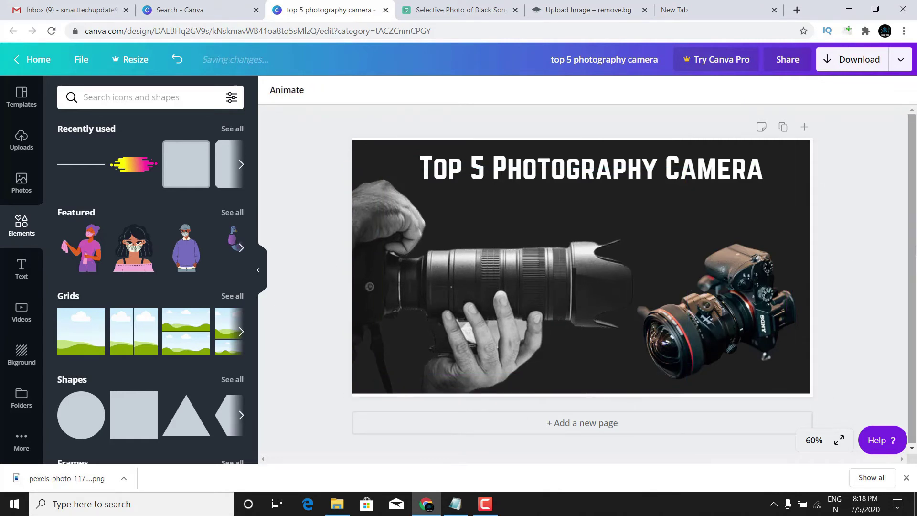
Reposition the Sony camera photo slightly higher and flush with the canvas's right edge.
{"action": "left_click", "coordinate": [738, 260]}
{"action": "mouse_move", "coordinate": [738, 260]}
{"action": "left_mouse_down"}
{"action": "mouse_move", "coordinate": [739, 243]}
{"action": "mouse_move", "coordinate": [752, 250]}
{"action": "mouse_move", "coordinate": [730, 259]}
{"action": "left_mouse_up"}
{"action": "left_click", "coordinate": [848, 239]}
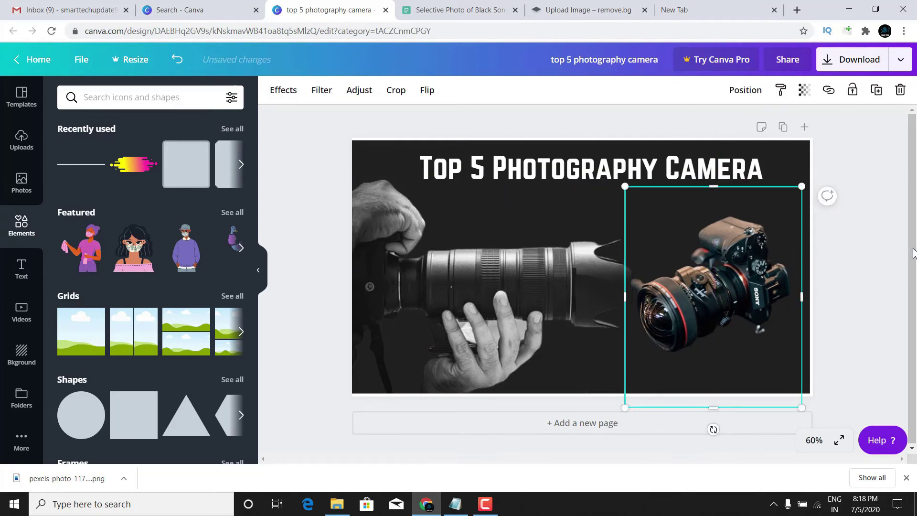
{"action": "left_click_drag", "start_coordinate": [727, 253], "coordinate": [731, 253]}
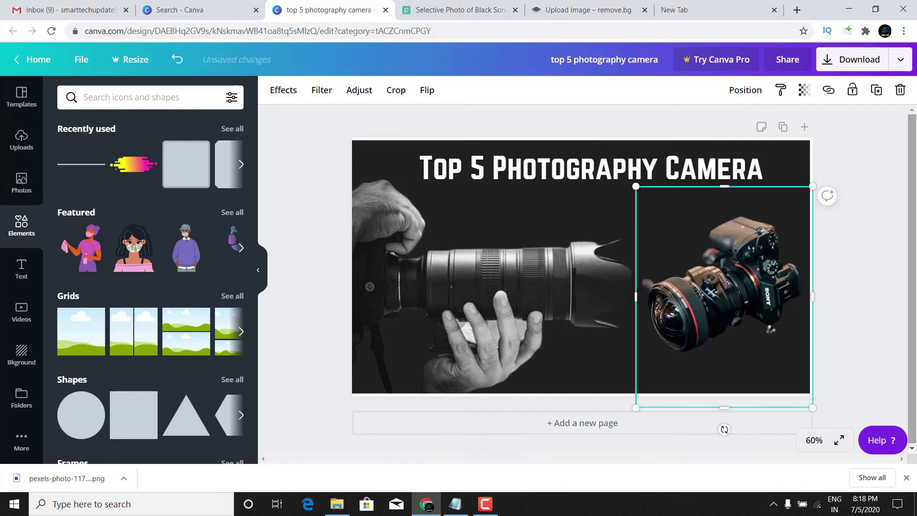
{"action": "left_click", "coordinate": [843, 240]}
{"action": "left_click", "coordinate": [716, 294]}
{"action": "left_click_drag", "start_coordinate": [716, 293], "coordinate": [718, 328]}
{"action": "left_click_drag", "start_coordinate": [741, 292], "coordinate": [817, 285]}
{"action": "left_click", "coordinate": [865, 239]}
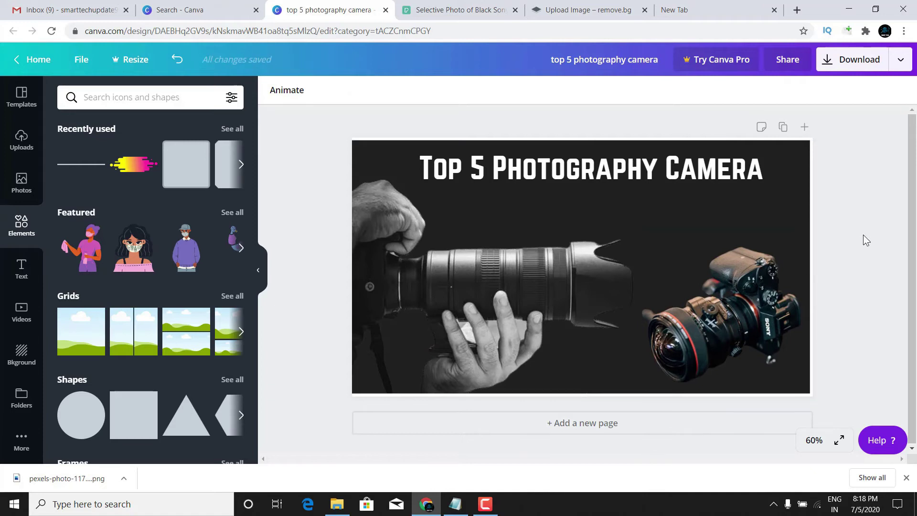
{"action": "mouse_move", "coordinate": [730, 291]}
{"action": "left_mouse_down"}
{"action": "mouse_move", "coordinate": [729, 267]}
{"action": "mouse_move", "coordinate": [745, 296]}
{"action": "mouse_move", "coordinate": [737, 267]}
{"action": "mouse_move", "coordinate": [727, 290]}
{"action": "left_mouse_up"}
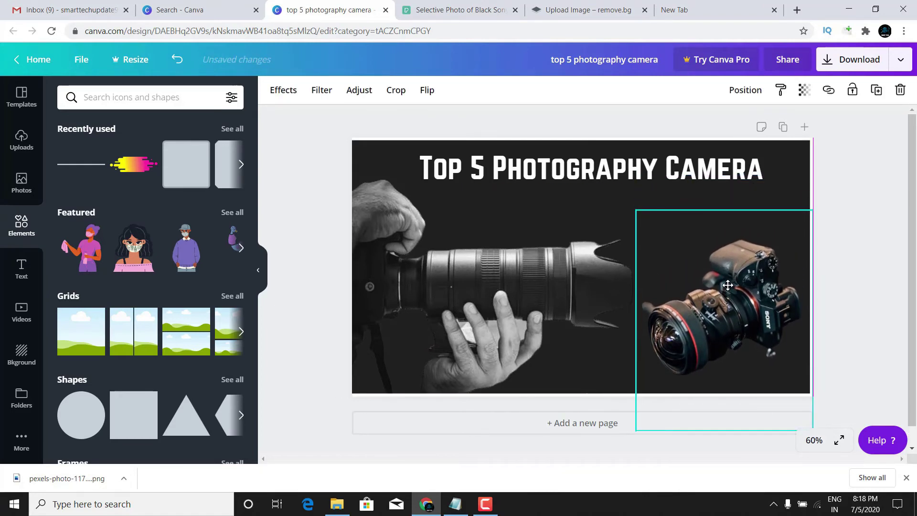
{"action": "left_click", "coordinate": [864, 288]}
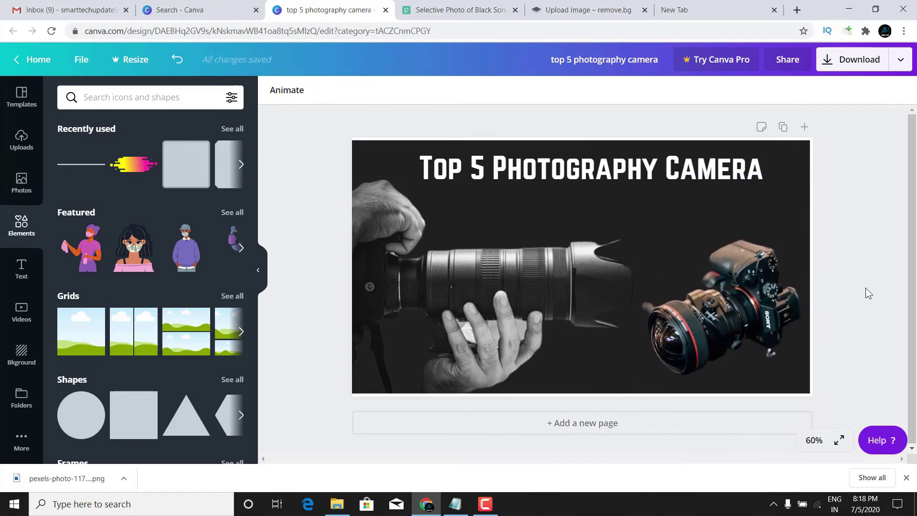
Add the recently used rounded square with a light border and stretch it into a wide bar behind the heading.
{"action": "left_click", "coordinate": [184, 165]}
{"action": "left_click_drag", "start_coordinate": [563, 247], "coordinate": [456, 191]}
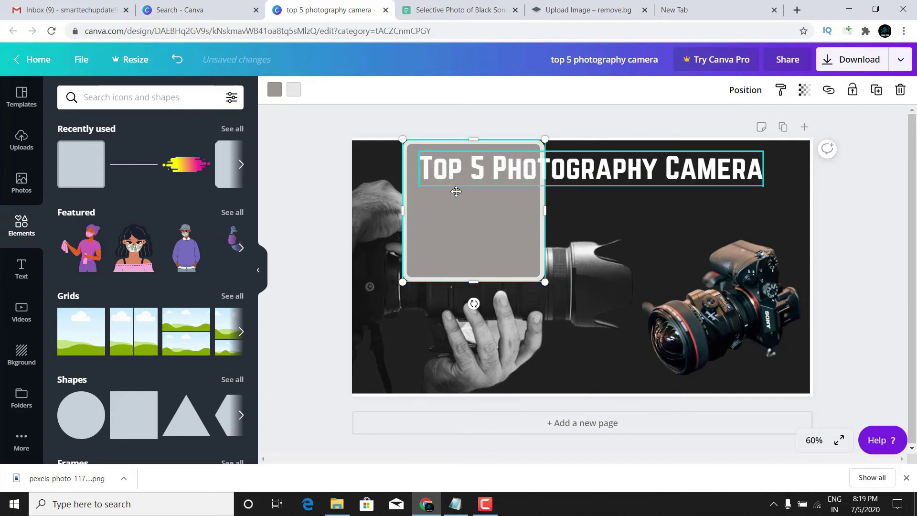
{"action": "left_click_drag", "start_coordinate": [545, 210], "coordinate": [811, 220]}
{"action": "left_click_drag", "start_coordinate": [587, 273], "coordinate": [561, 175]}
Resize and shift the rounded bar so it encloses the whole heading more tightly.
{"action": "left_click", "coordinate": [699, 234]}
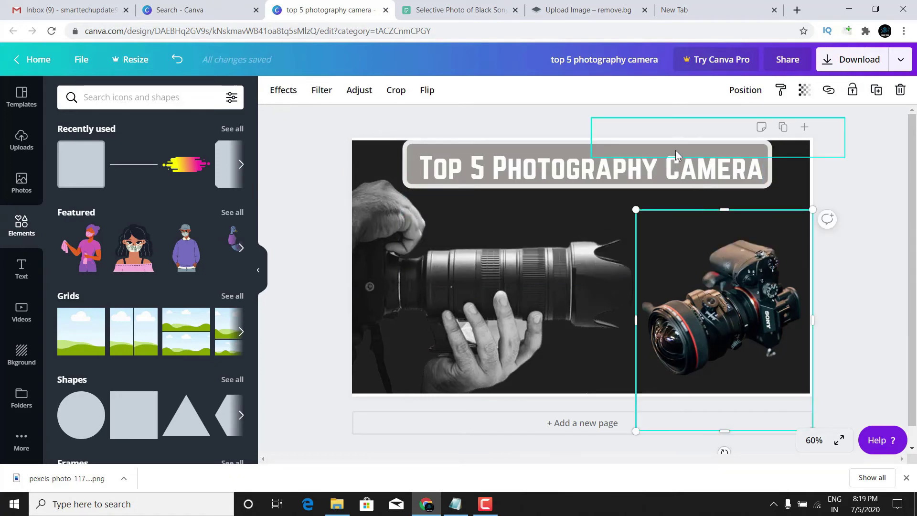
{"action": "left_click", "coordinate": [769, 170]}
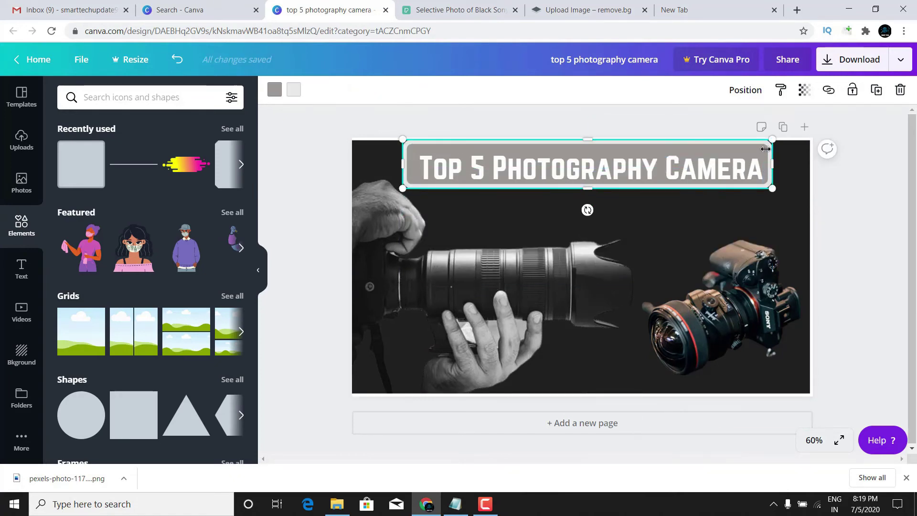
{"action": "left_click_drag", "start_coordinate": [764, 147], "coordinate": [745, 168]}
{"action": "left_click", "coordinate": [626, 213]}
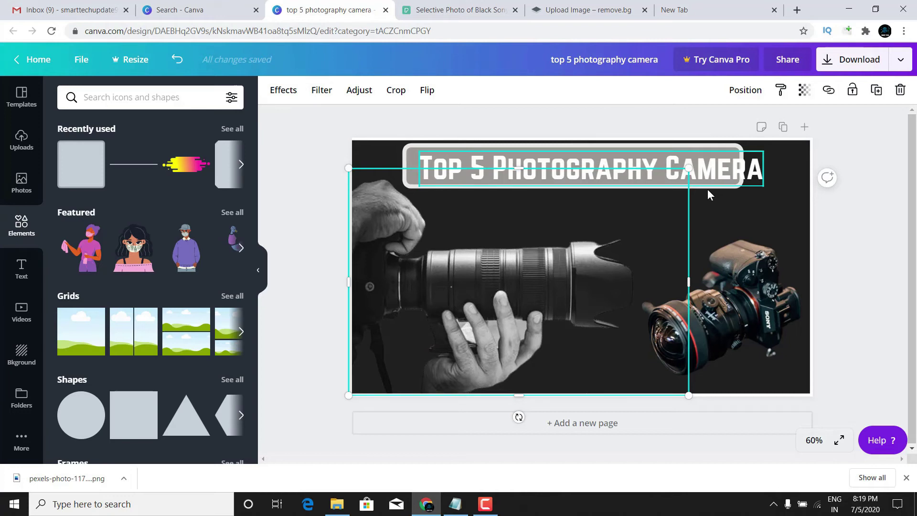
{"action": "left_click", "coordinate": [361, 149]}
{"action": "left_click", "coordinate": [326, 173]}
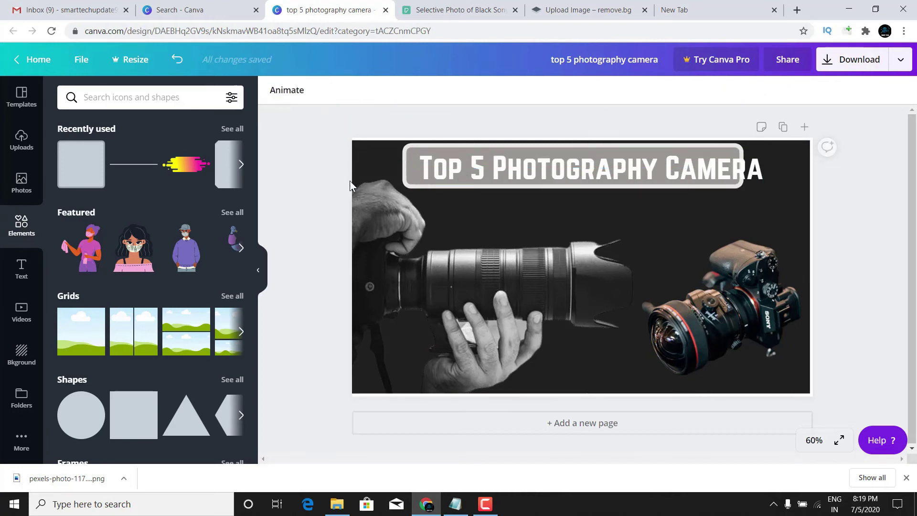
{"action": "left_click", "coordinate": [403, 159]}
{"action": "left_click_drag", "start_coordinate": [404, 160], "coordinate": [422, 162]}
{"action": "left_click_drag", "start_coordinate": [762, 191], "coordinate": [769, 193]}
Enlarge the rounded bar slightly and nudge it left and up until it is evenly centred around the heading.
{"action": "key", "text": "Left"}
{"action": "key", "text": "Left"}
{"action": "key", "text": "Left"}
{"action": "key", "text": "Left"}
{"action": "key", "text": "Left"}
{"action": "key", "text": "Left"}
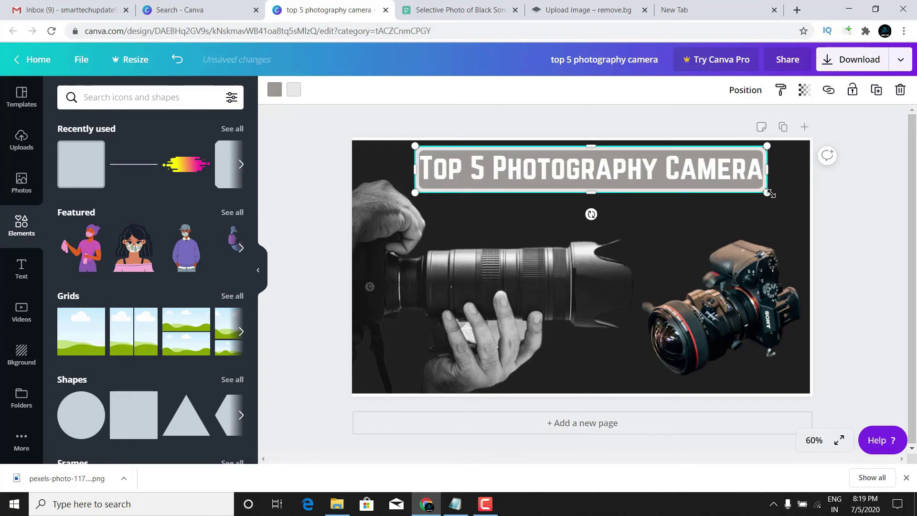
{"action": "left_click_drag", "start_coordinate": [767, 195], "coordinate": [772, 194]}
{"action": "key", "text": "Left"}
{"action": "key", "text": "Left"}
{"action": "key", "text": "Left"}
{"action": "key", "text": "Left"}
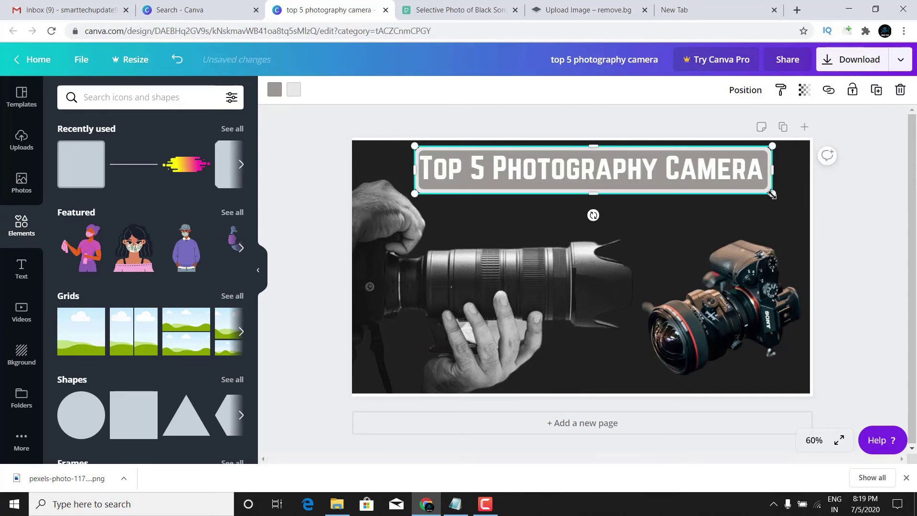
{"action": "key", "text": "Left"}
{"action": "key", "text": "Left"}
{"action": "key", "text": "Left"}
{"action": "key", "text": "Left"}
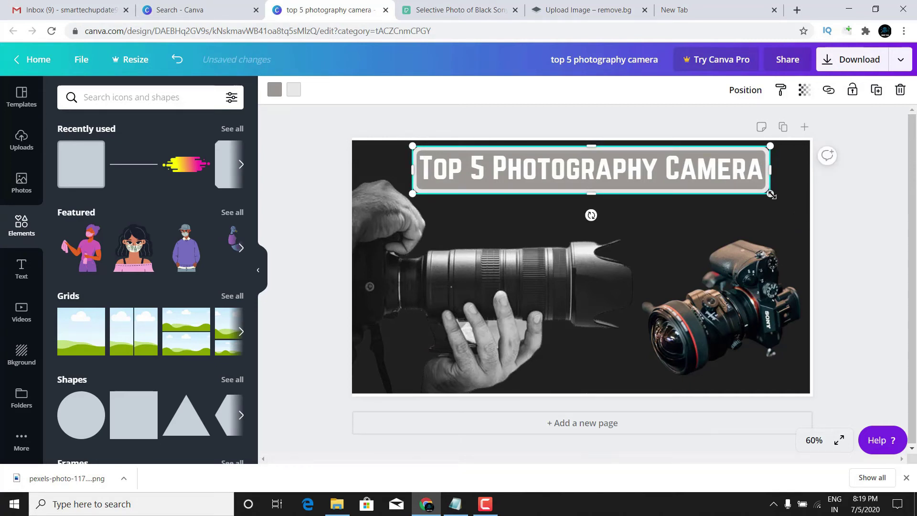
{"action": "key", "text": "Up"}
{"action": "key", "text": "Up"}
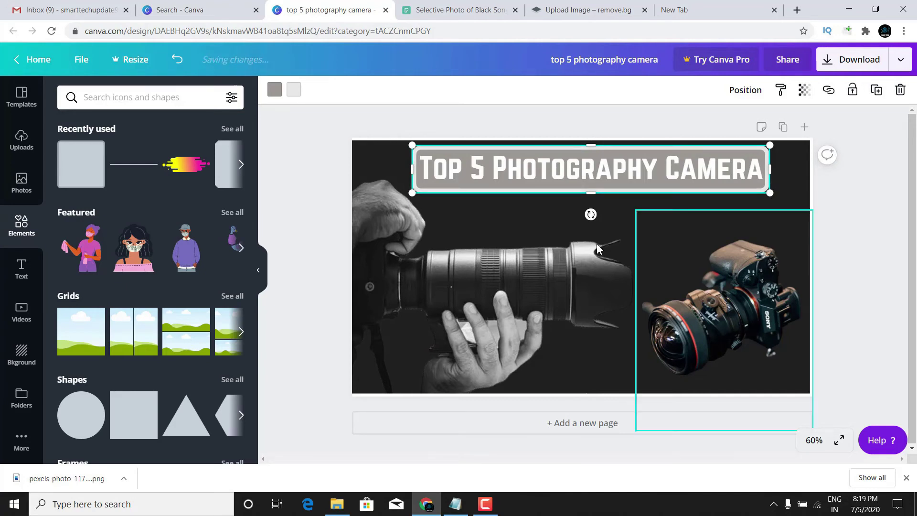
Recolour the rounded bar's fill to the near-black shade taken from the first camera photo's colours.
{"action": "left_click", "coordinate": [275, 92]}
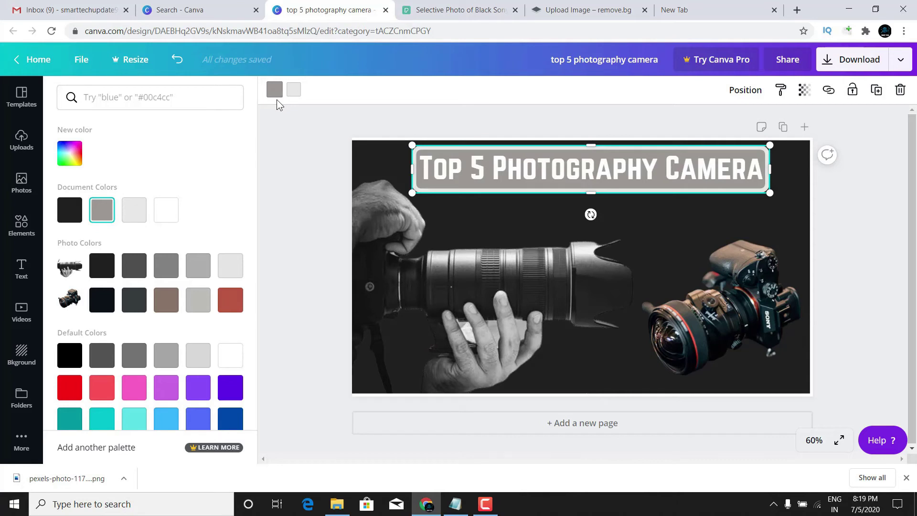
{"action": "left_click", "coordinate": [167, 214]}
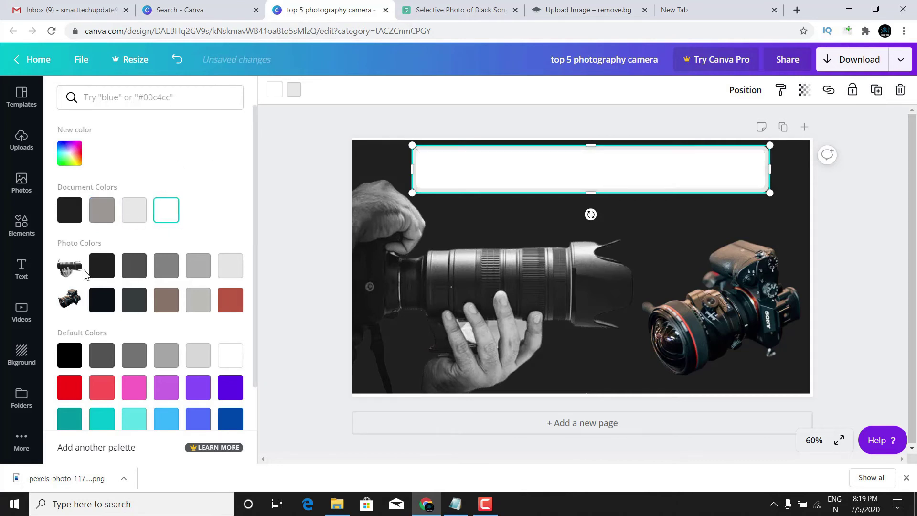
{"action": "left_click", "coordinate": [115, 271]}
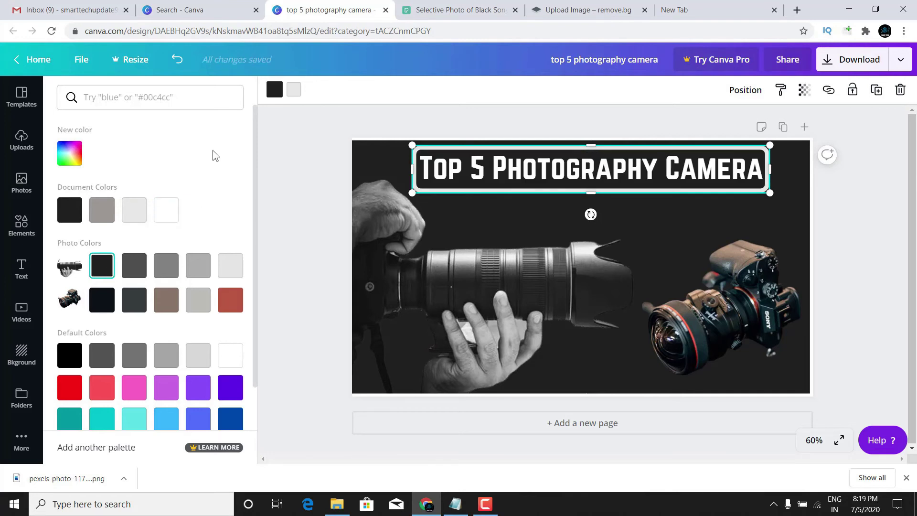
Try the dark slate shade from the Sony camera photo's colours as the rounded bar's border colour.
{"action": "left_click", "coordinate": [296, 92]}
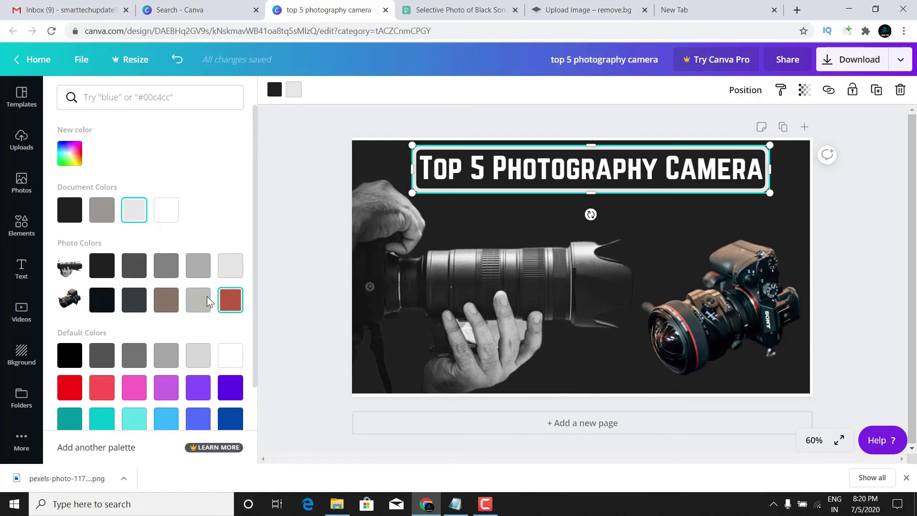
{"action": "left_click", "coordinate": [136, 303]}
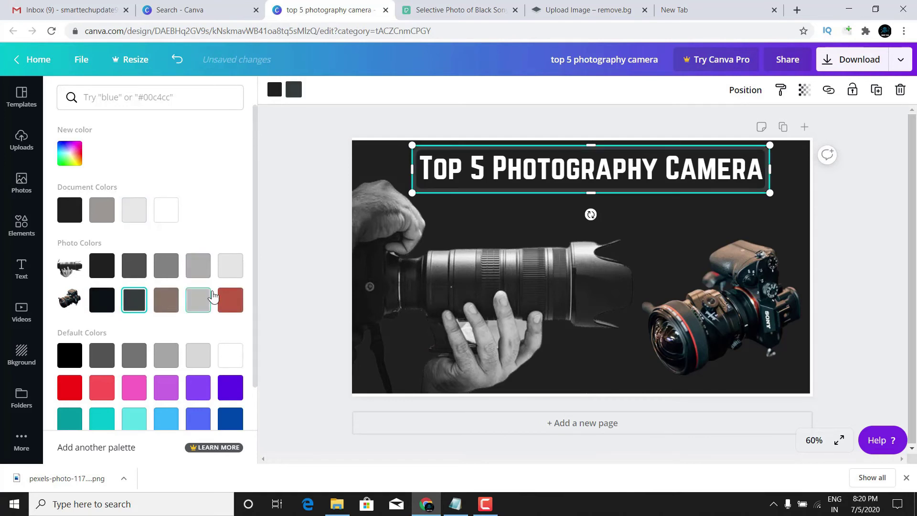
{"action": "left_click", "coordinate": [321, 133]}
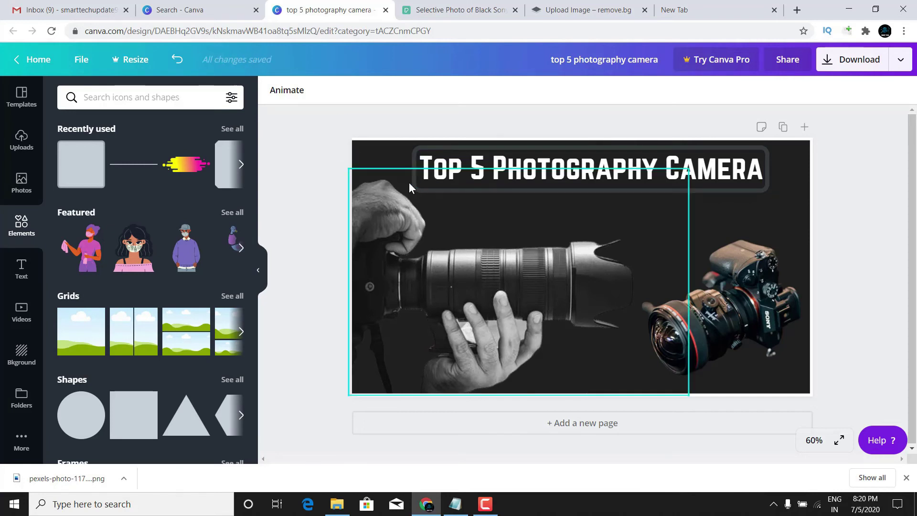
Compare the red and light grey Sony photo colours on the rounded bar's border, keeping the light grey.
{"action": "left_click", "coordinate": [414, 165]}
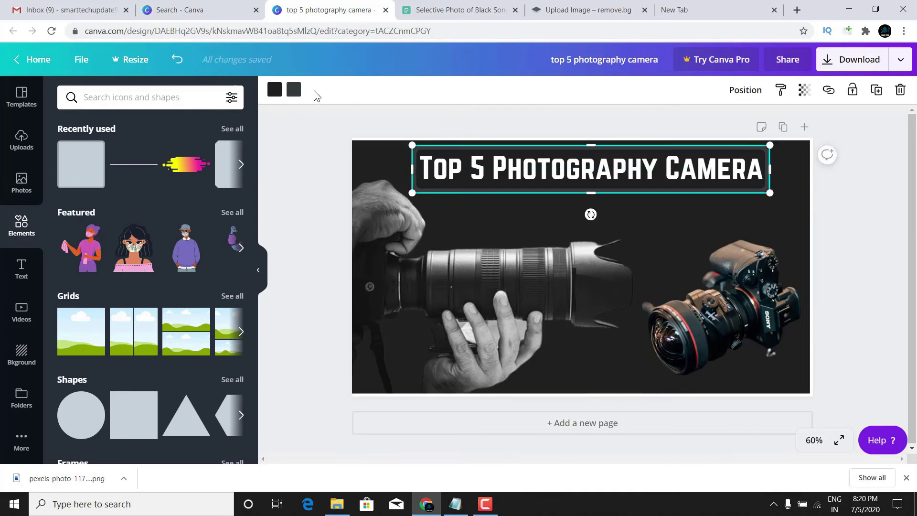
{"action": "left_click", "coordinate": [294, 91]}
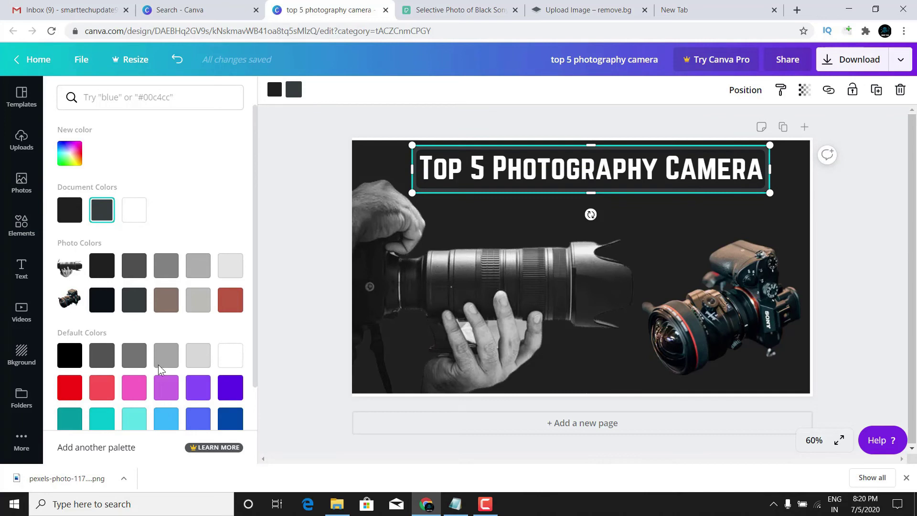
{"action": "left_click", "coordinate": [232, 303]}
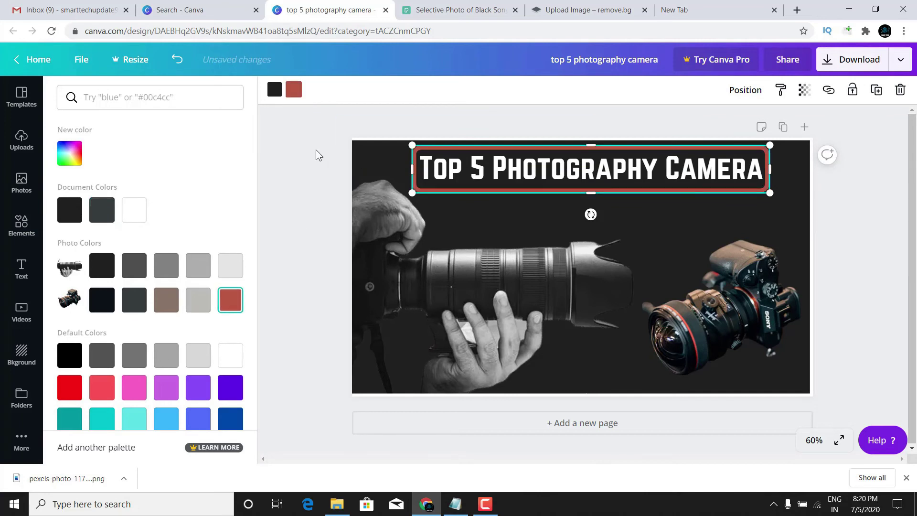
{"action": "left_click", "coordinate": [196, 307]}
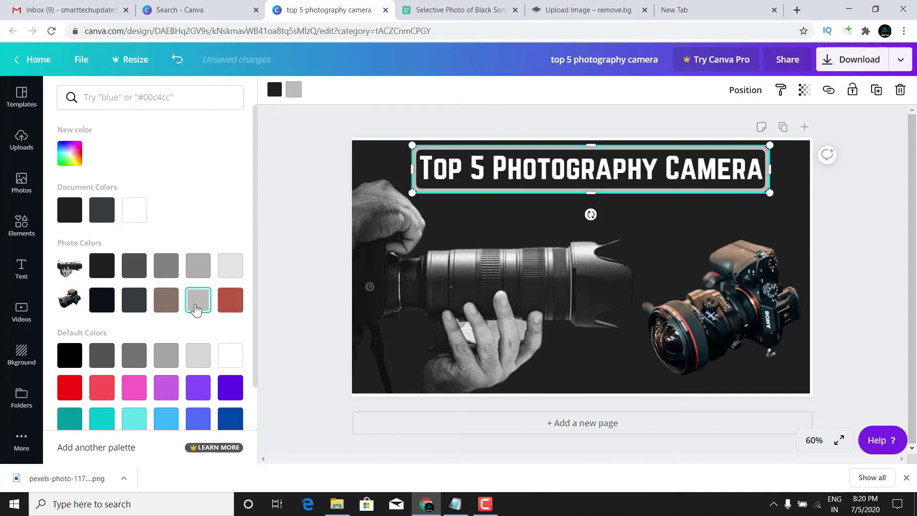
{"action": "left_click", "coordinate": [288, 178]}
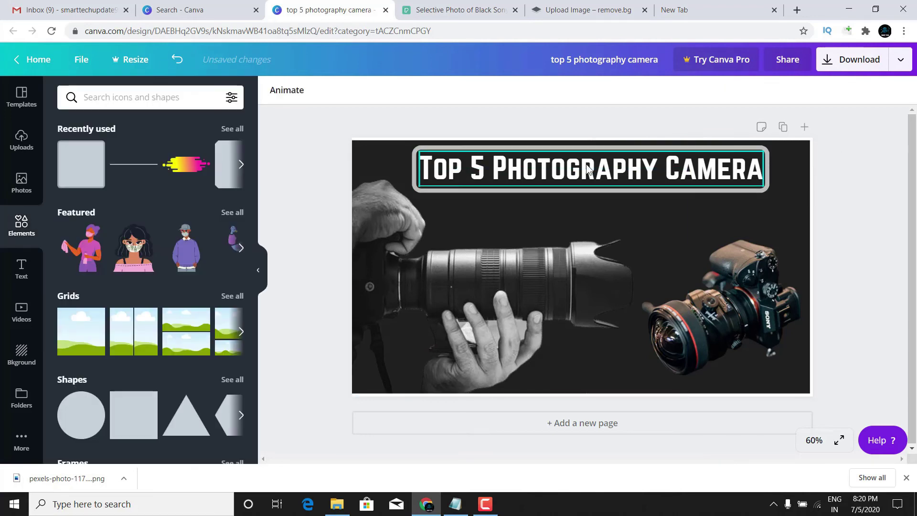
Widen the rounded bar slightly on both sides of the heading.
{"action": "left_click", "coordinate": [765, 170]}
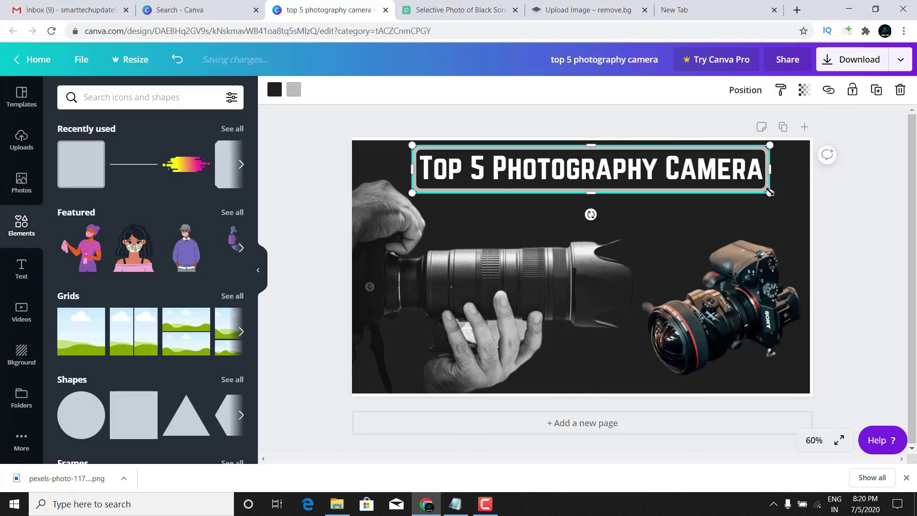
{"action": "left_click_drag", "start_coordinate": [766, 170], "coordinate": [777, 170]}
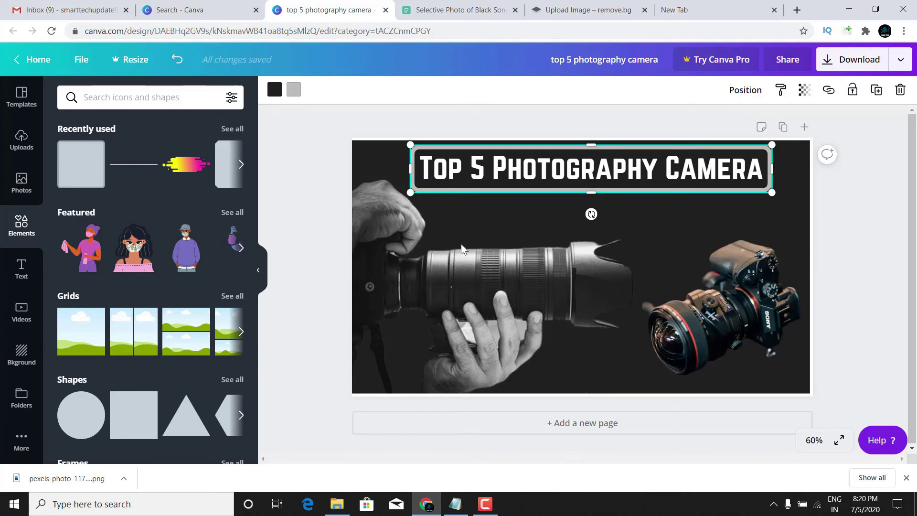
{"action": "left_click", "coordinate": [294, 149]}
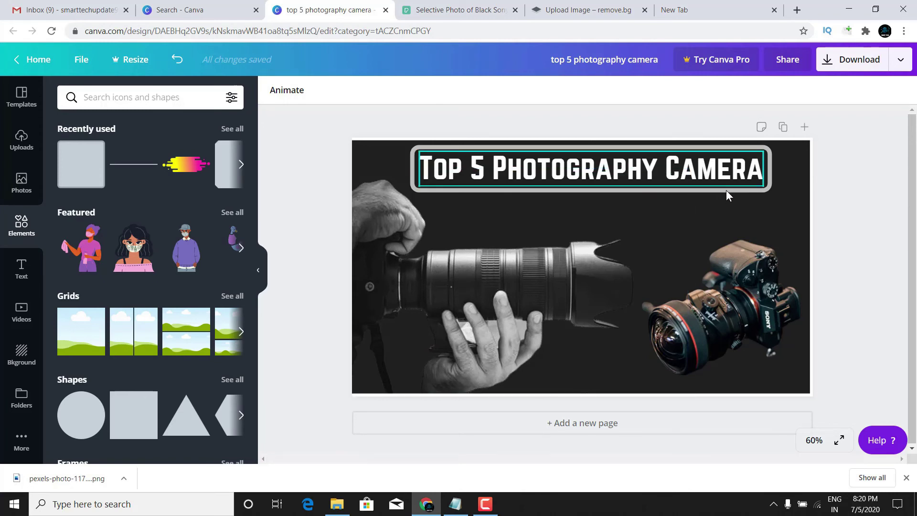
Nudge the rounded bar down slightly from the canvas's upper edge.
{"action": "left_click", "coordinate": [770, 182]}
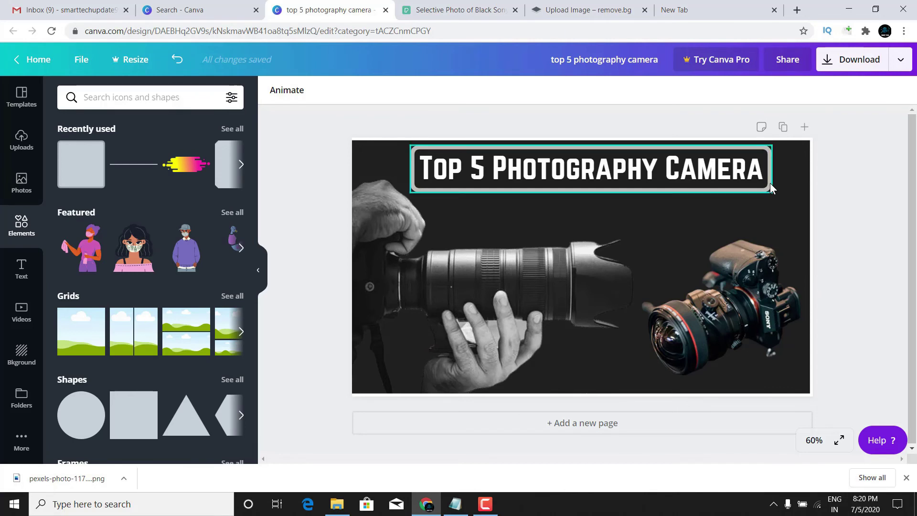
{"action": "left_click_drag", "start_coordinate": [767, 183], "coordinate": [767, 185]}
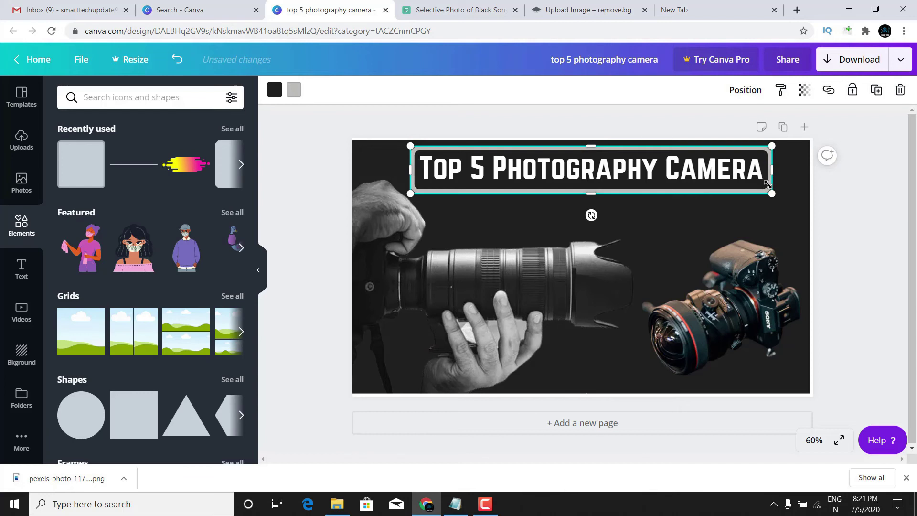
{"action": "left_click_drag", "start_coordinate": [767, 184], "coordinate": [767, 185]}
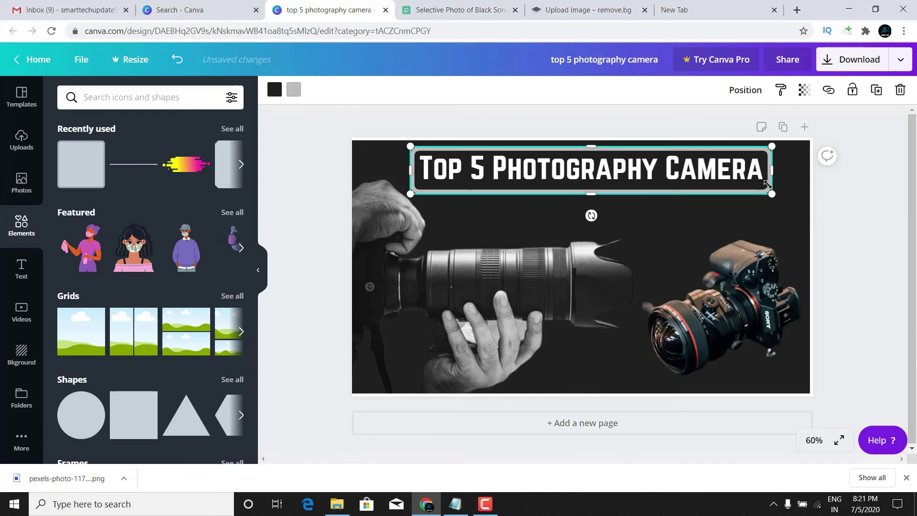
Nudge the heading text down slightly to centre it vertically inside the rounded bar.
{"action": "left_click", "coordinate": [618, 168]}
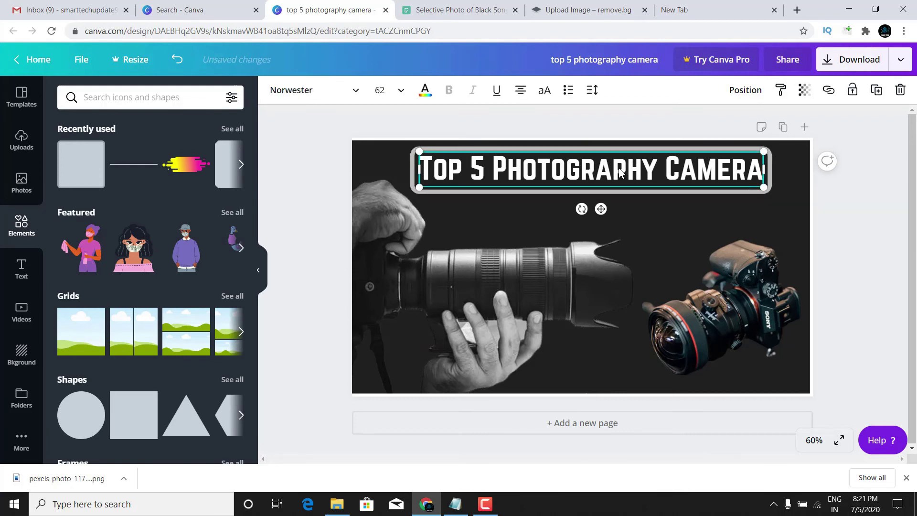
{"action": "left_click", "coordinate": [289, 166]}
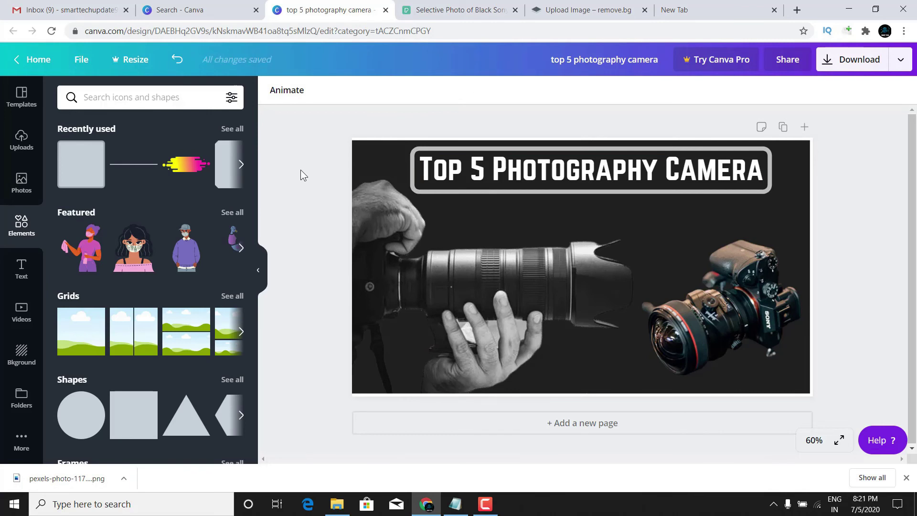
{"action": "left_click", "coordinate": [574, 180]}
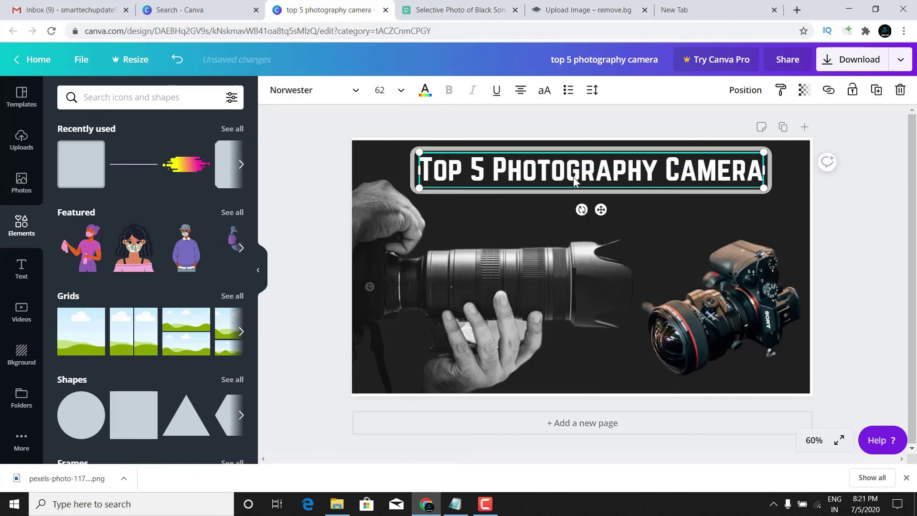
{"action": "left_click", "coordinate": [299, 177]}
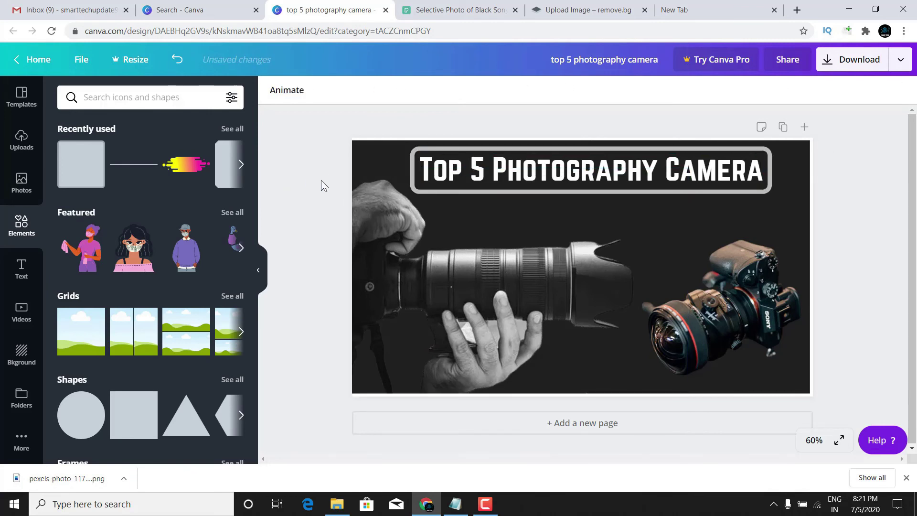
{"action": "left_click", "coordinate": [689, 175]}
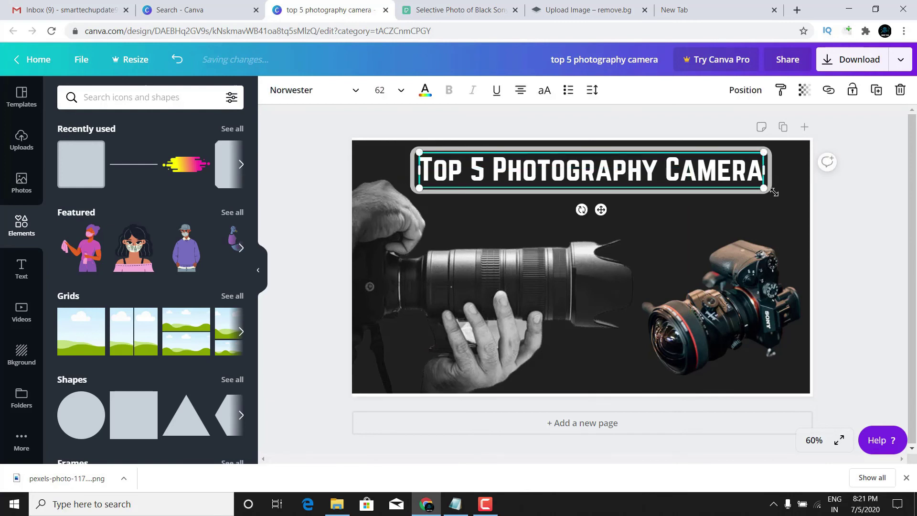
{"action": "left_click", "coordinate": [302, 172]}
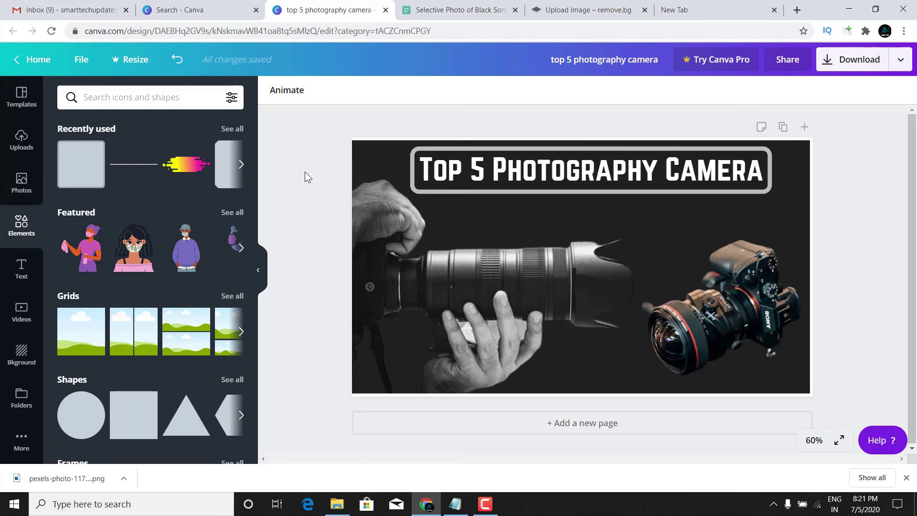
Shift the rounded bar and its heading down a touch more, keeping the text vertically centred in the frame.
{"action": "left_click", "coordinate": [766, 173]}
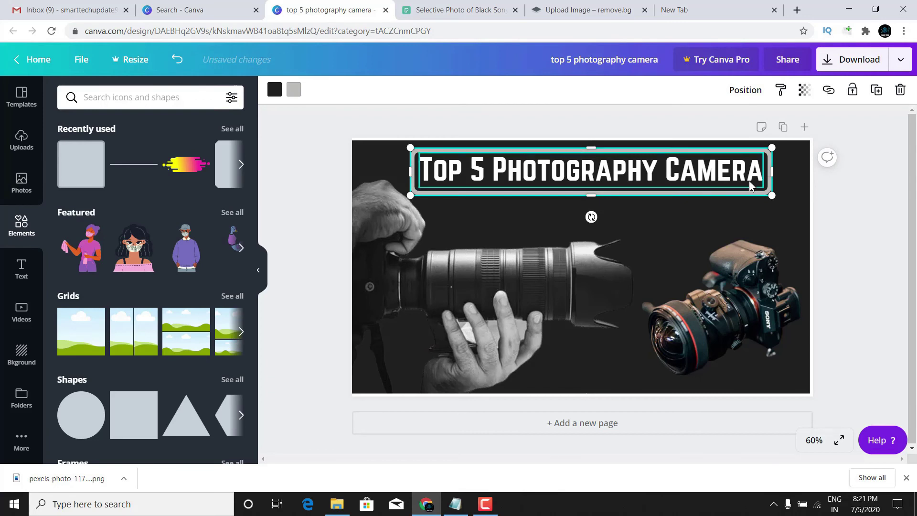
{"action": "left_click", "coordinate": [638, 177]}
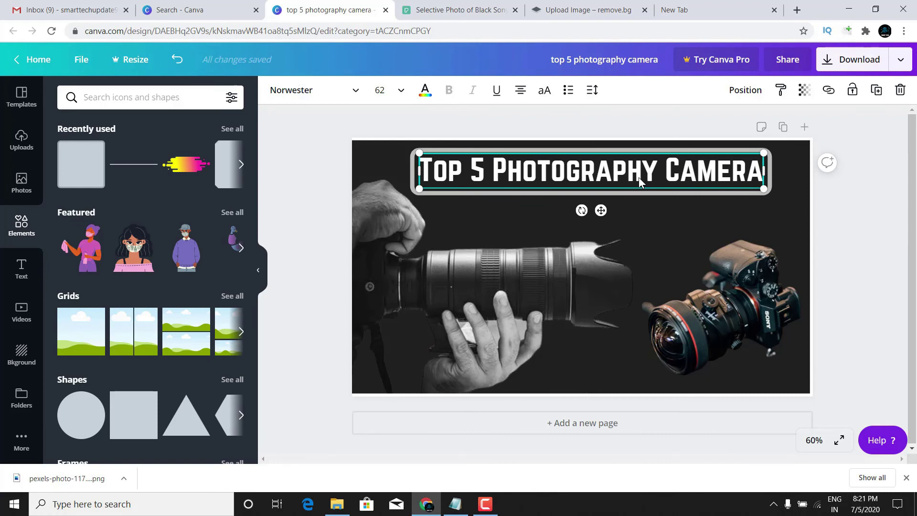
{"action": "key", "text": "Down"}
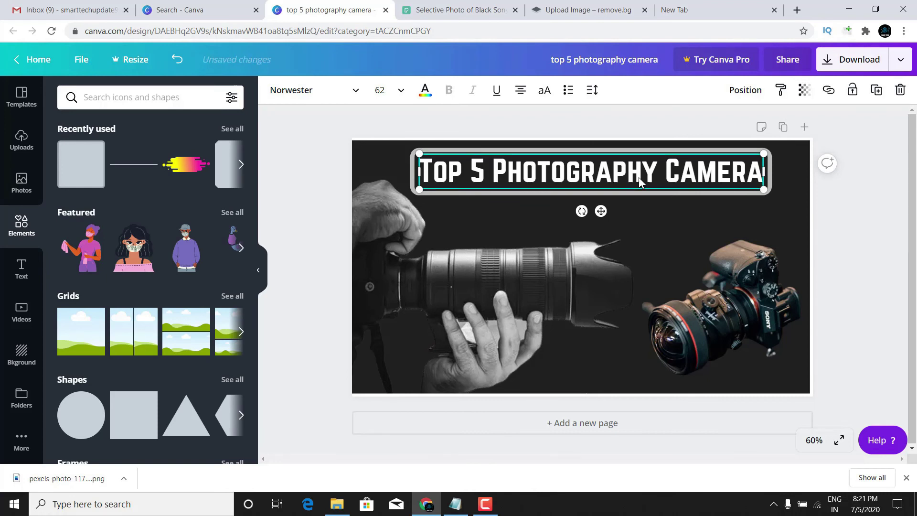
{"action": "left_click", "coordinate": [873, 193]}
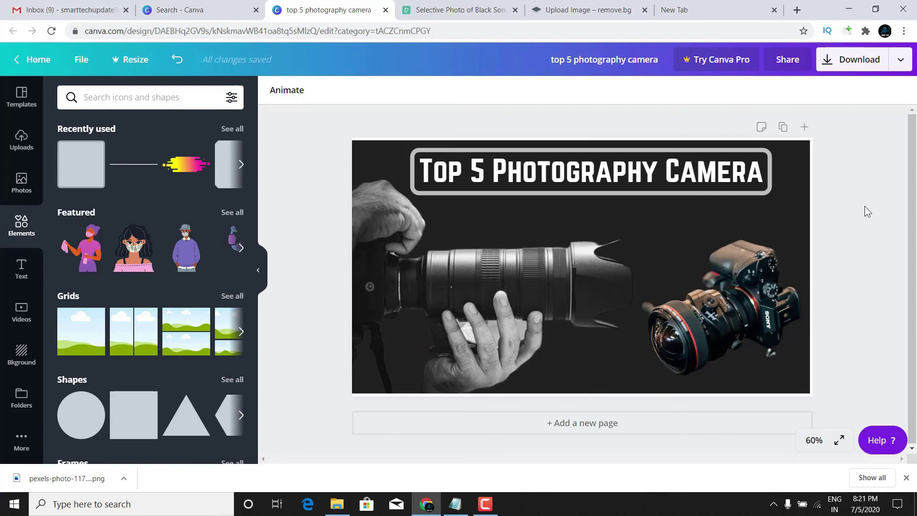
Try nudging the border line at the canvas's right edge sideways, and check the bottom border line's placement.
{"action": "left_click", "coordinate": [804, 220]}
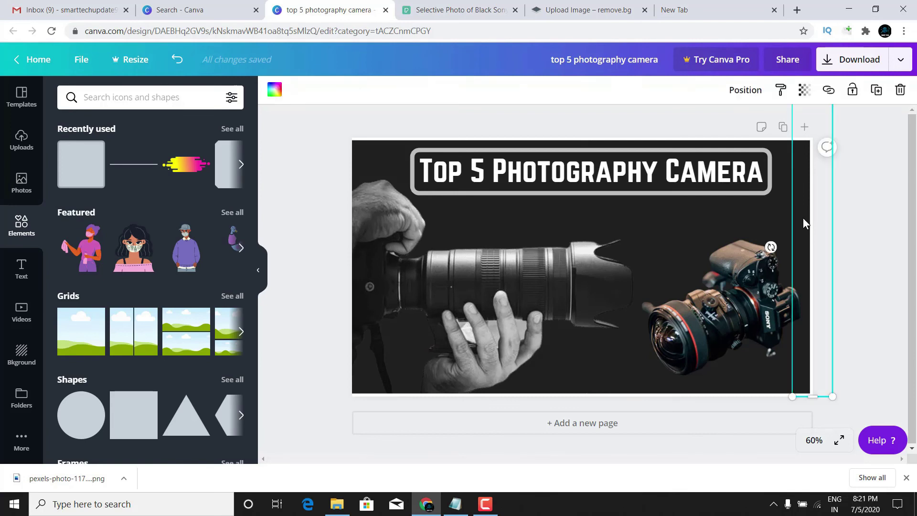
{"action": "key", "text": "Left"}
{"action": "key", "text": "Right"}
{"action": "left_click_drag", "start_coordinate": [803, 219], "coordinate": [535, 385]}
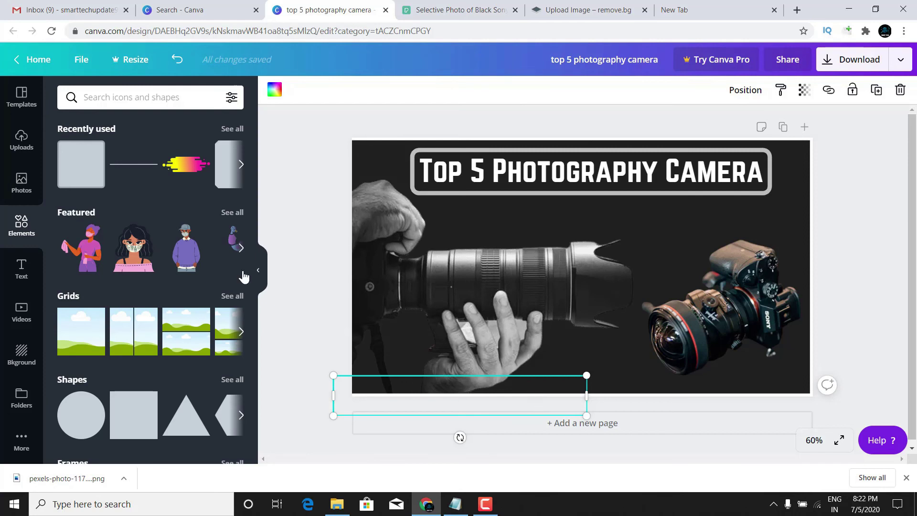
{"action": "left_click", "coordinate": [339, 126]}
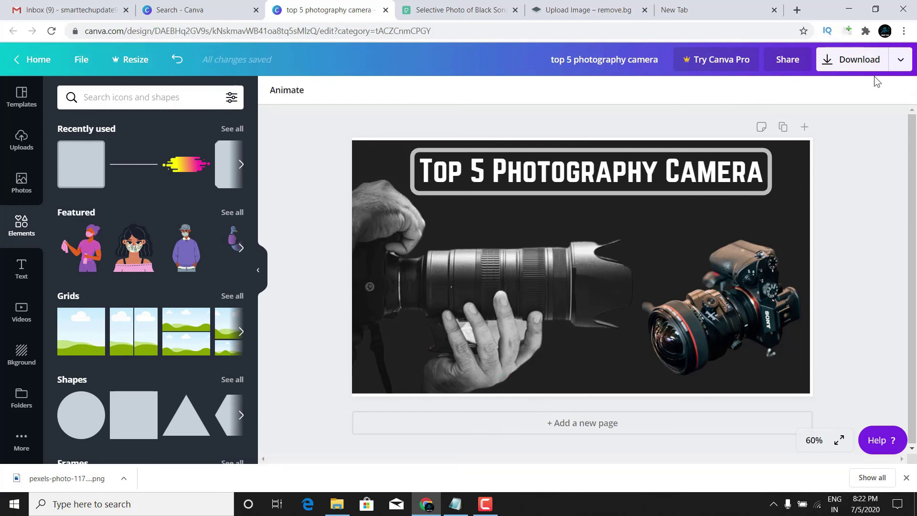
Download the finished thumbnail as a PNG file.
{"action": "left_click", "coordinate": [854, 62]}
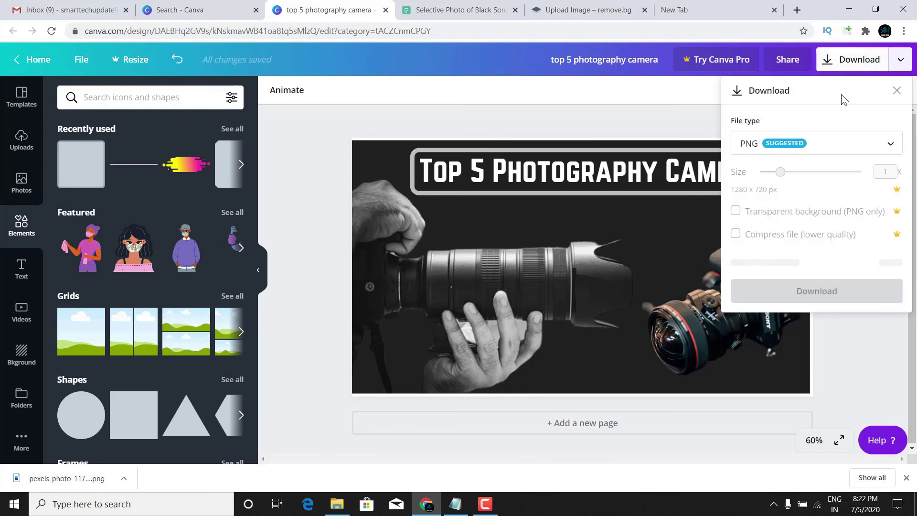
{"action": "left_click", "coordinate": [819, 150]}
{"action": "left_click", "coordinate": [819, 151]}
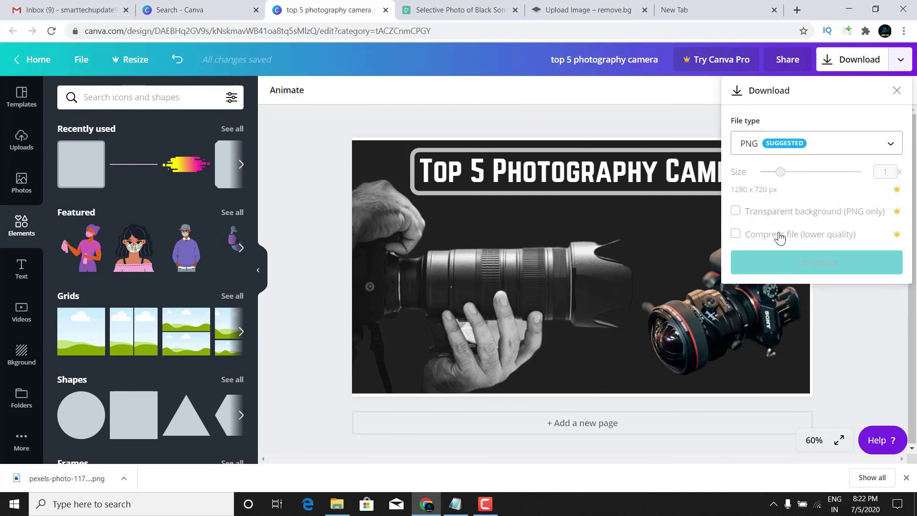
{"action": "left_click", "coordinate": [760, 272]}
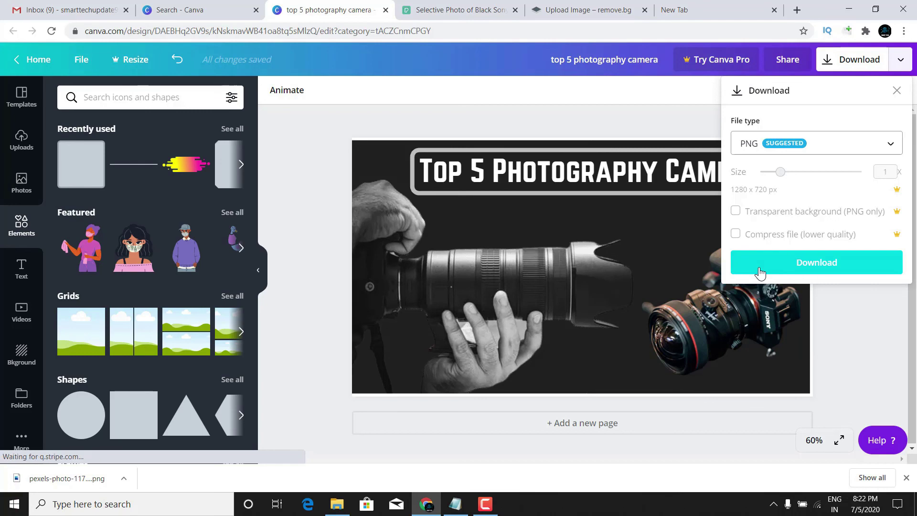
{"action": "left_click", "coordinate": [760, 271]}
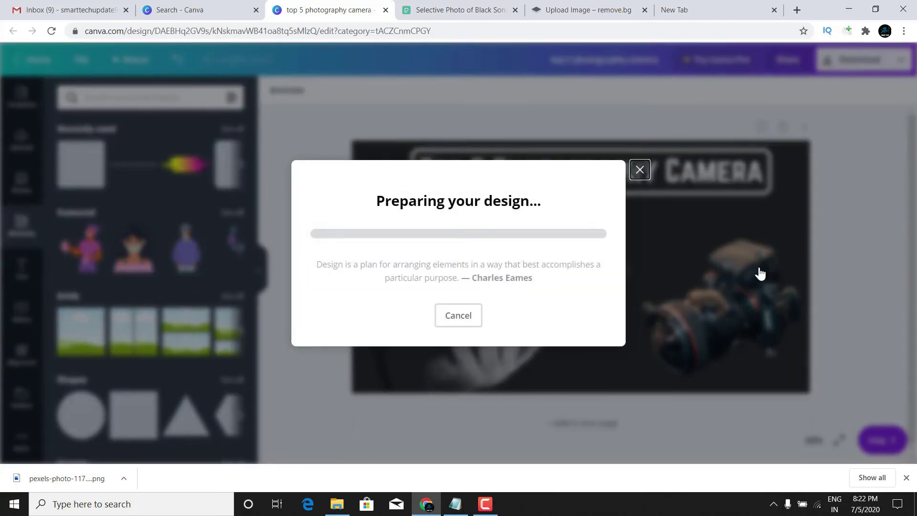